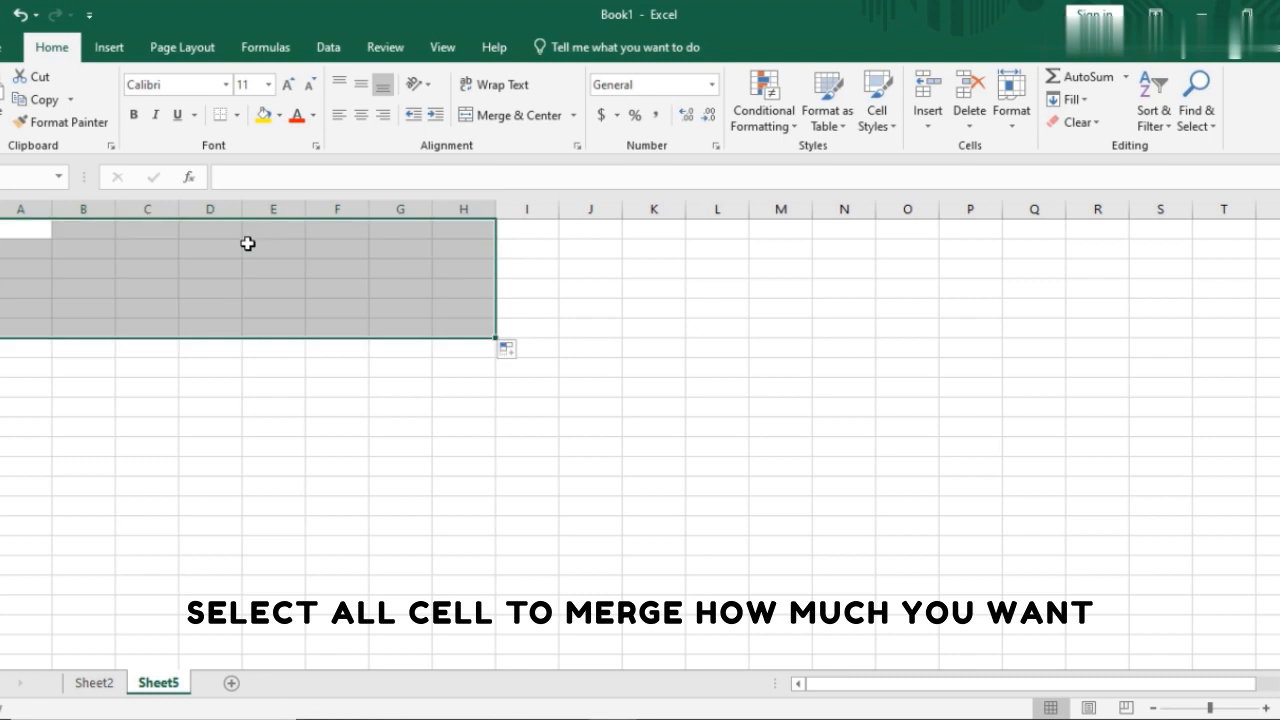
Merge and center the selected block across columns A to H, and set its font to Arial Black, size 22
{"action": "left_click", "coordinate": [492, 118]}
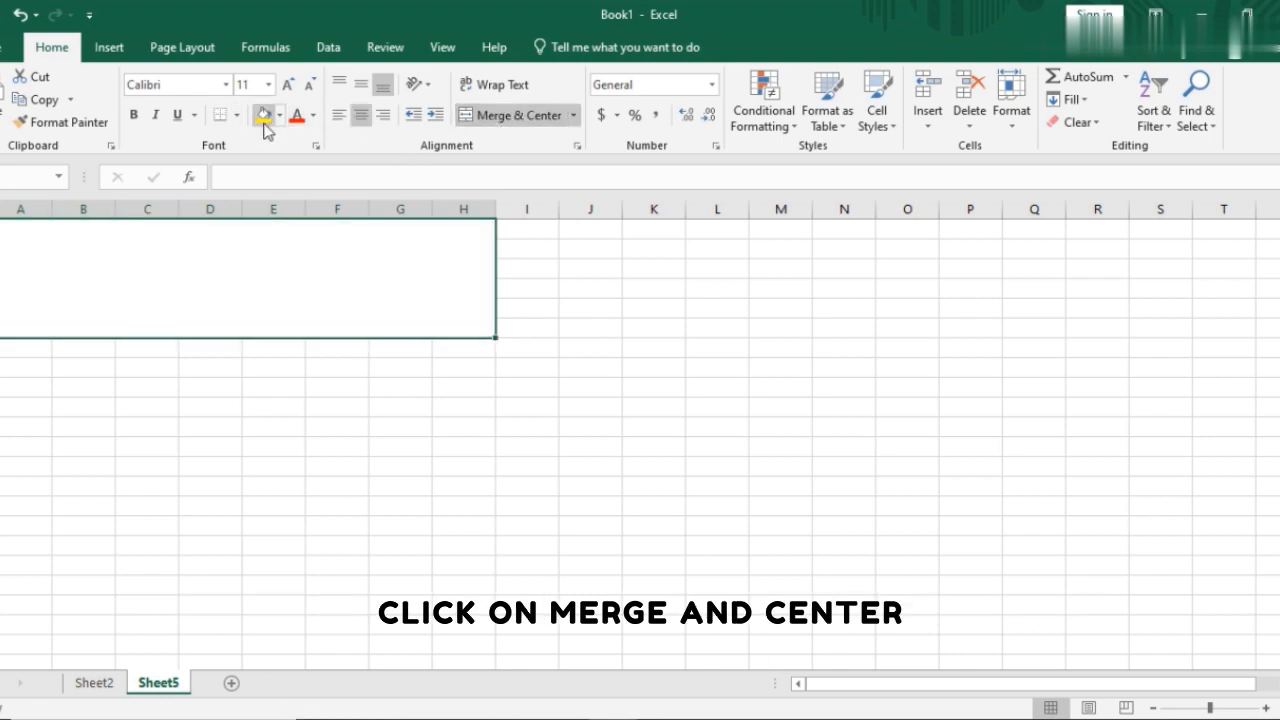
{"action": "left_click", "coordinate": [226, 84]}
{"action": "left_click", "coordinate": [205, 273]}
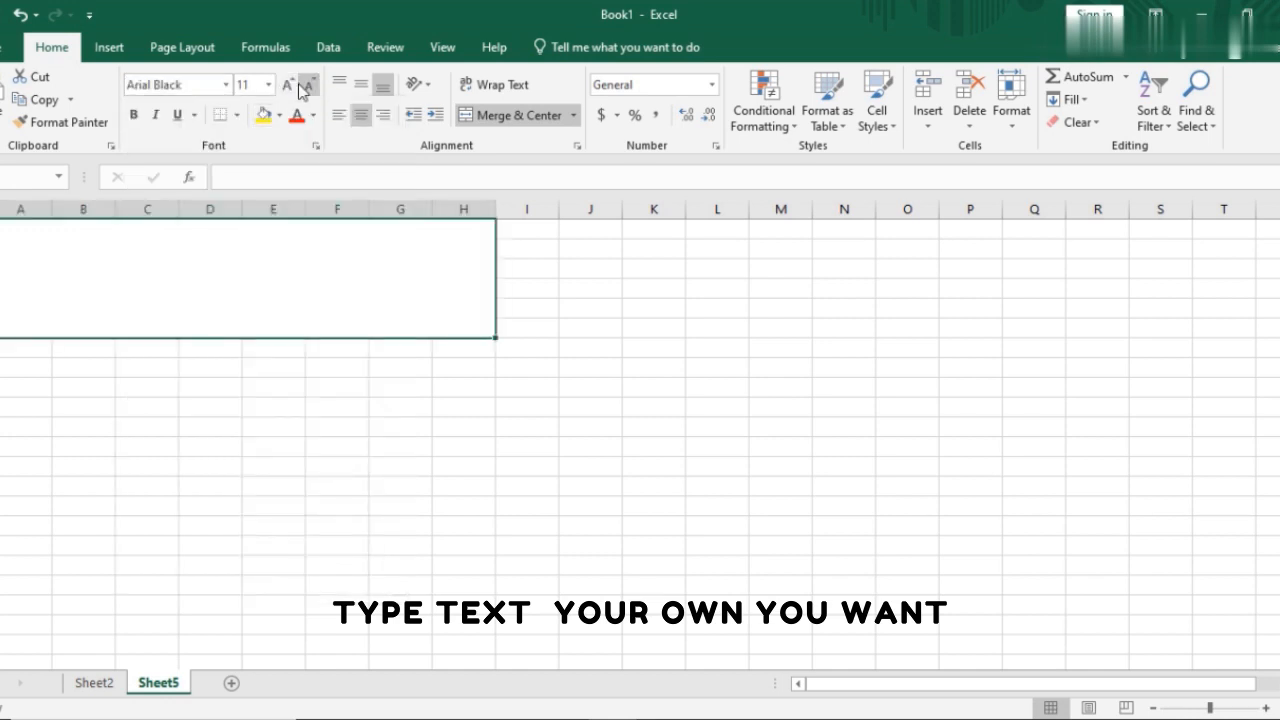
{"action": "left_click", "coordinate": [287, 84]}
{"action": "left_click", "coordinate": [287, 84]}
{"action": "left_click", "coordinate": [287, 84]}
{"action": "left_click", "coordinate": [287, 84]}
{"action": "left_click", "coordinate": [287, 84]}
{"action": "left_click", "coordinate": [287, 84]}
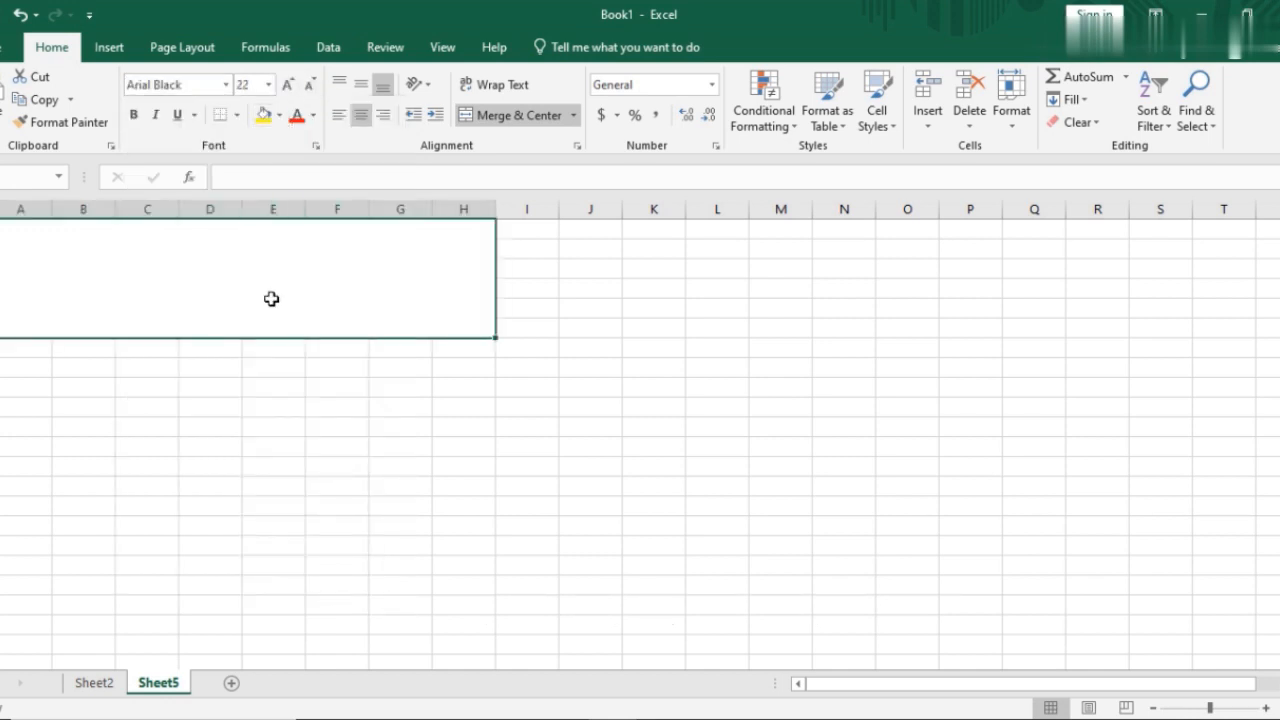
Enter the title "FEES OF SCHOOL" in capitals in the merged cell
{"action": "type", "text": "fes"}
{"action": "key", "text": "BackSpace"}
{"action": "key", "text": "BackSpace"}
{"action": "key", "text": "BackSpace"}
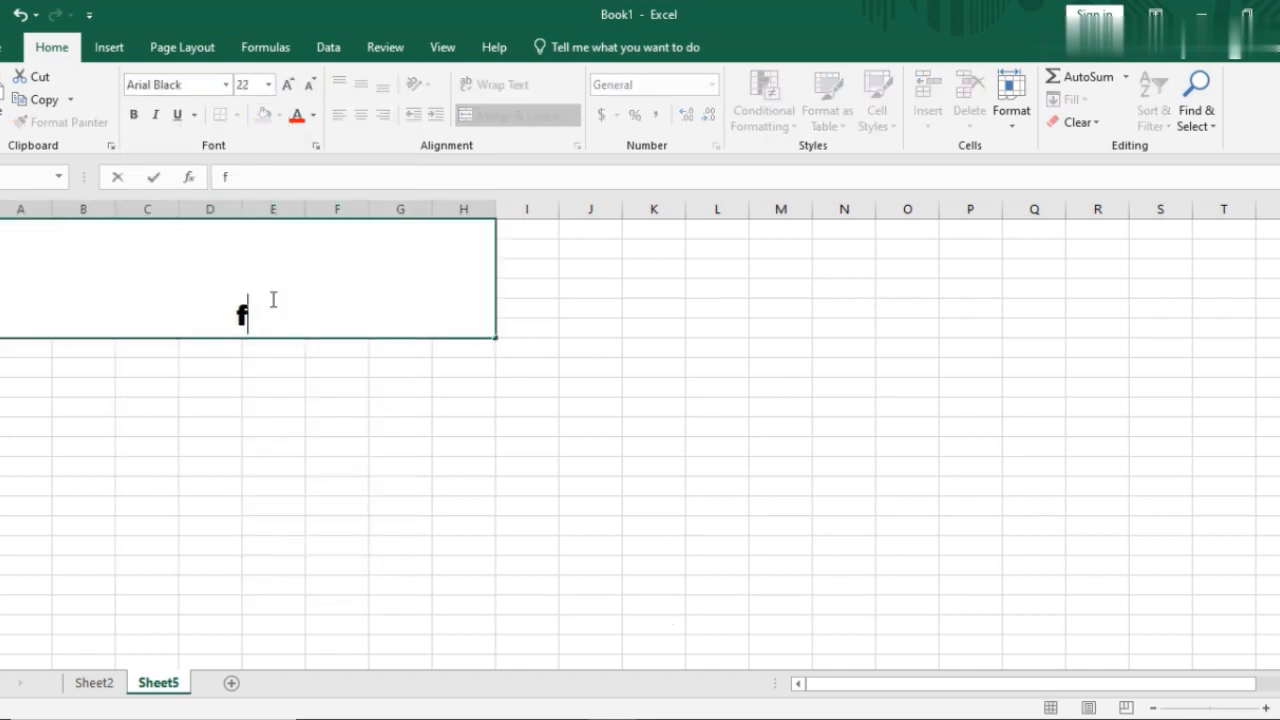
{"action": "type", "text": "FEES"}
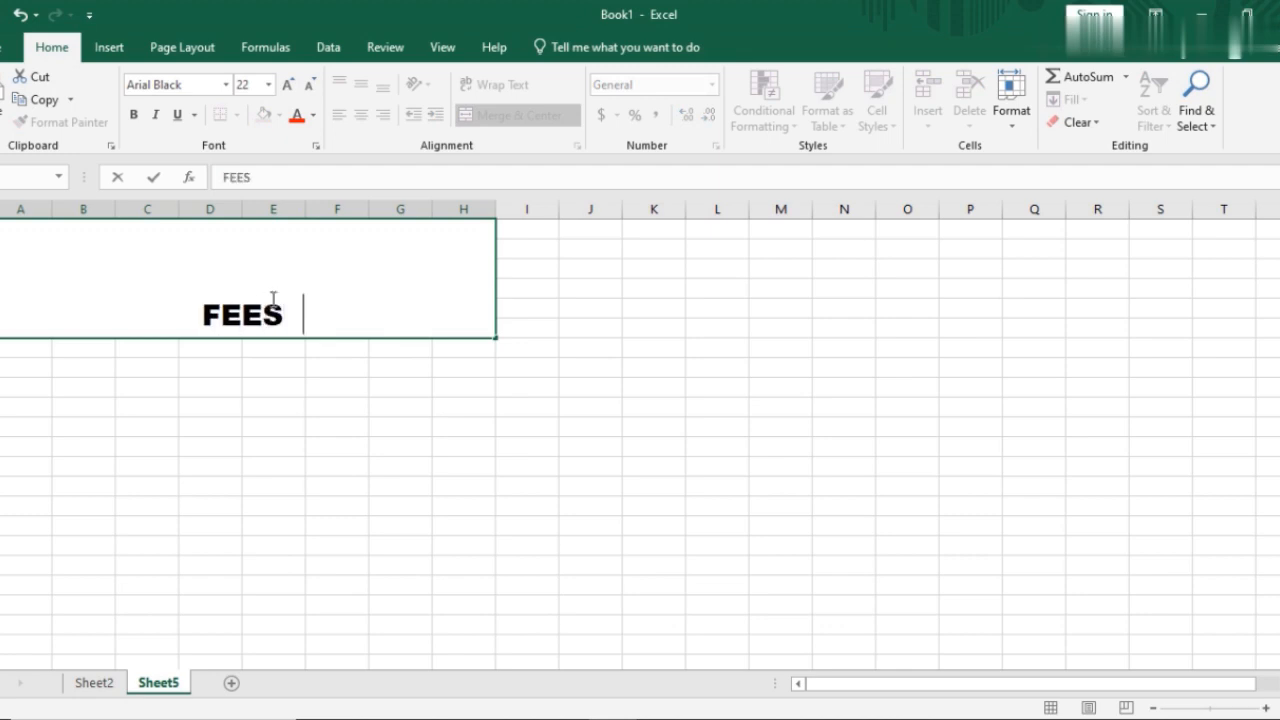
{"action": "type", "text": "  OF SCHOOL"}
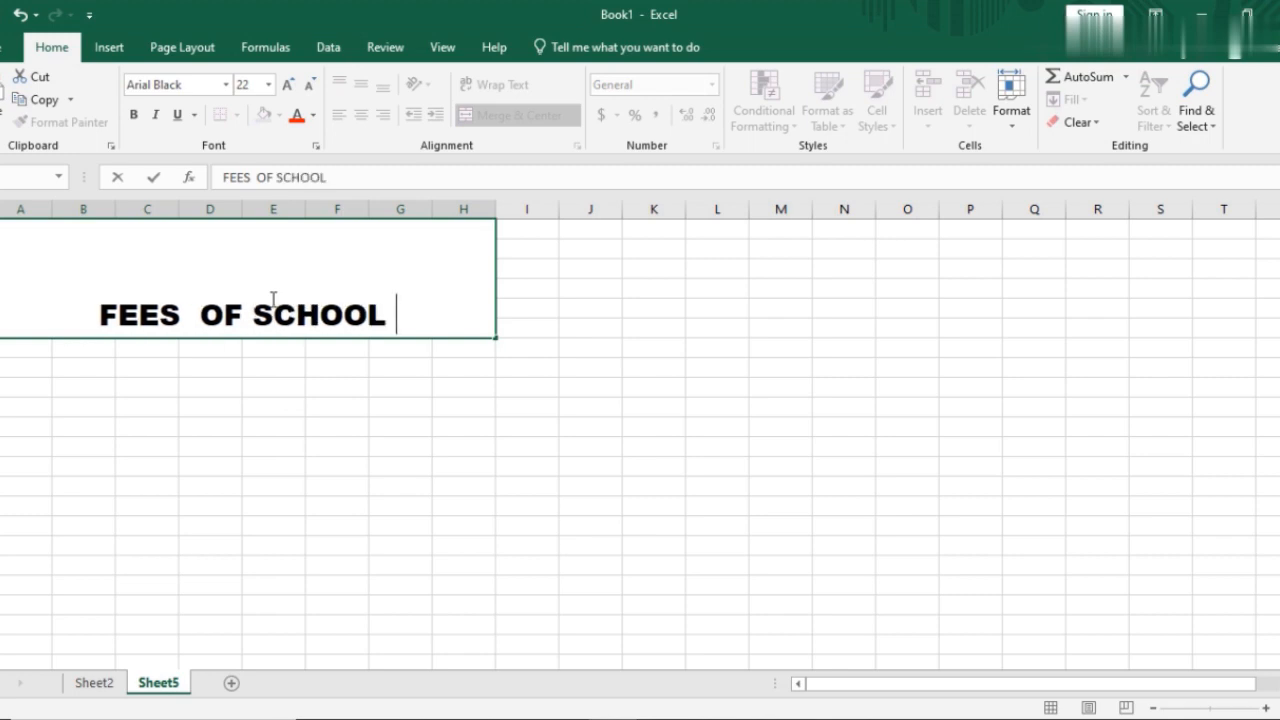
{"action": "left_click", "coordinate": [25, 348]}
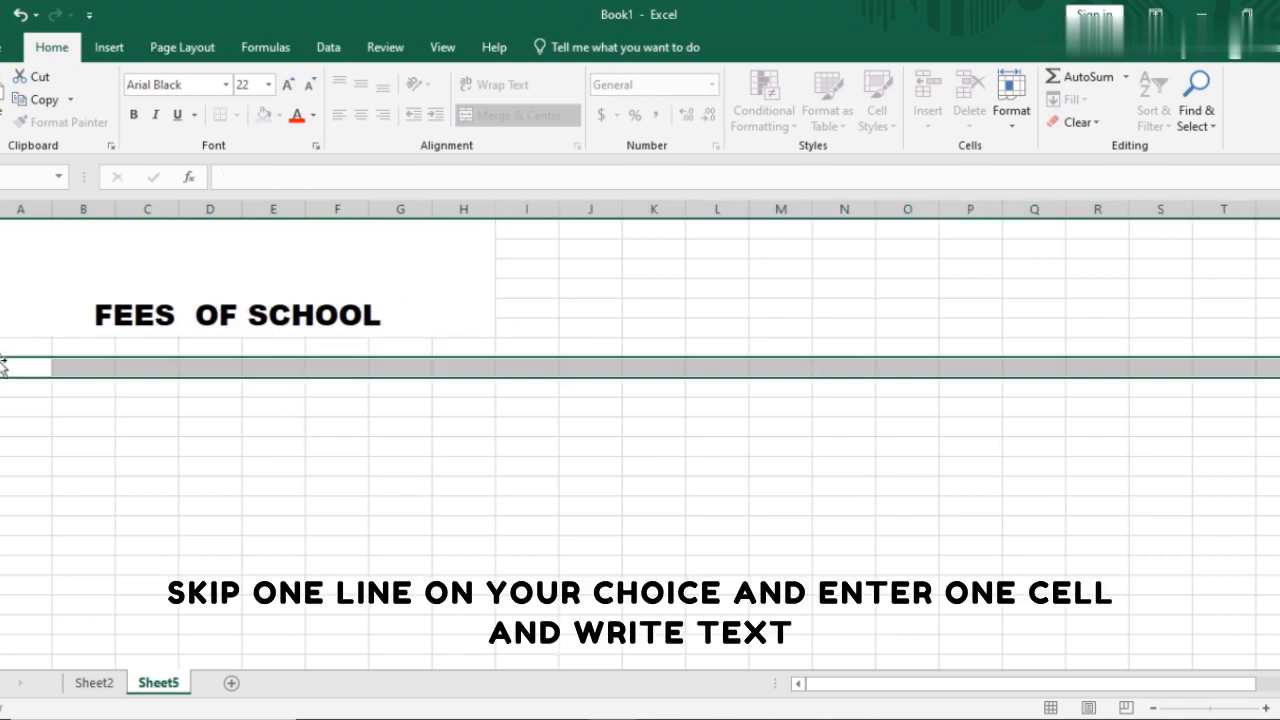
Enter the headers Sr.No, Name, Father and Class in columns B to E, one blank row below the title
{"action": "left_click", "coordinate": [76, 365]}
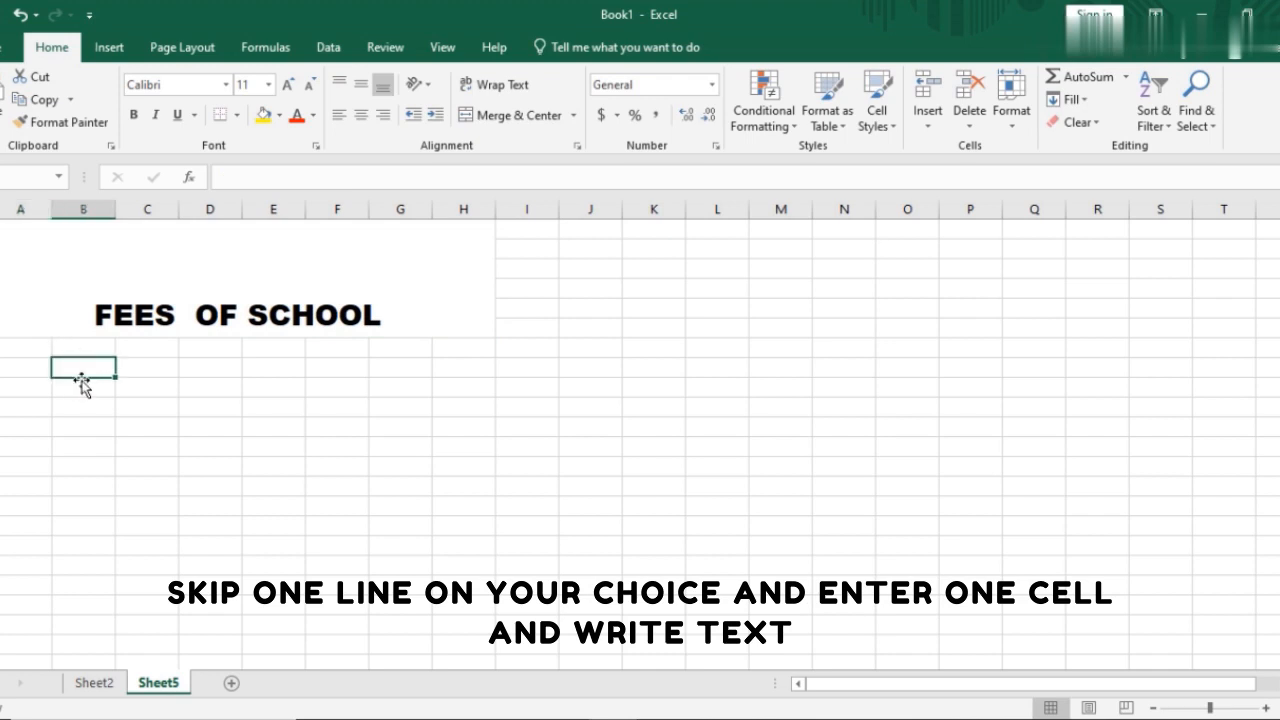
{"action": "type", "text": "S"}
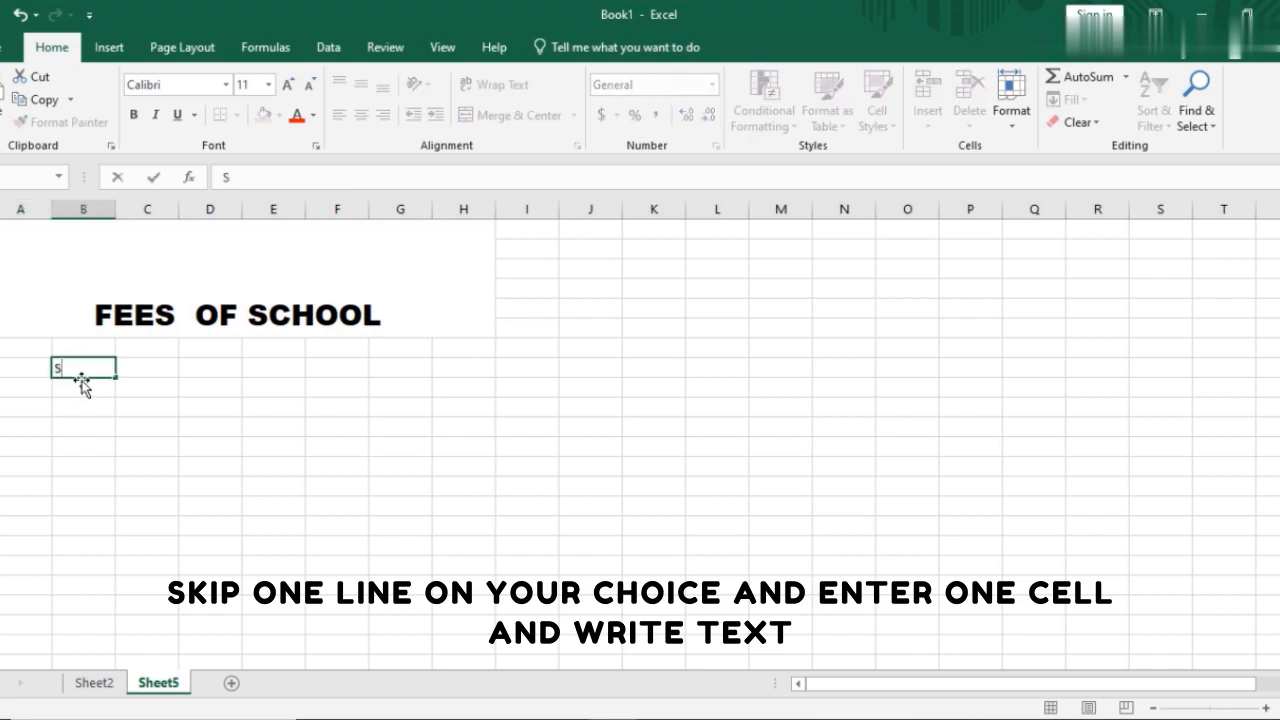
{"action": "type", "text": "r.No"}
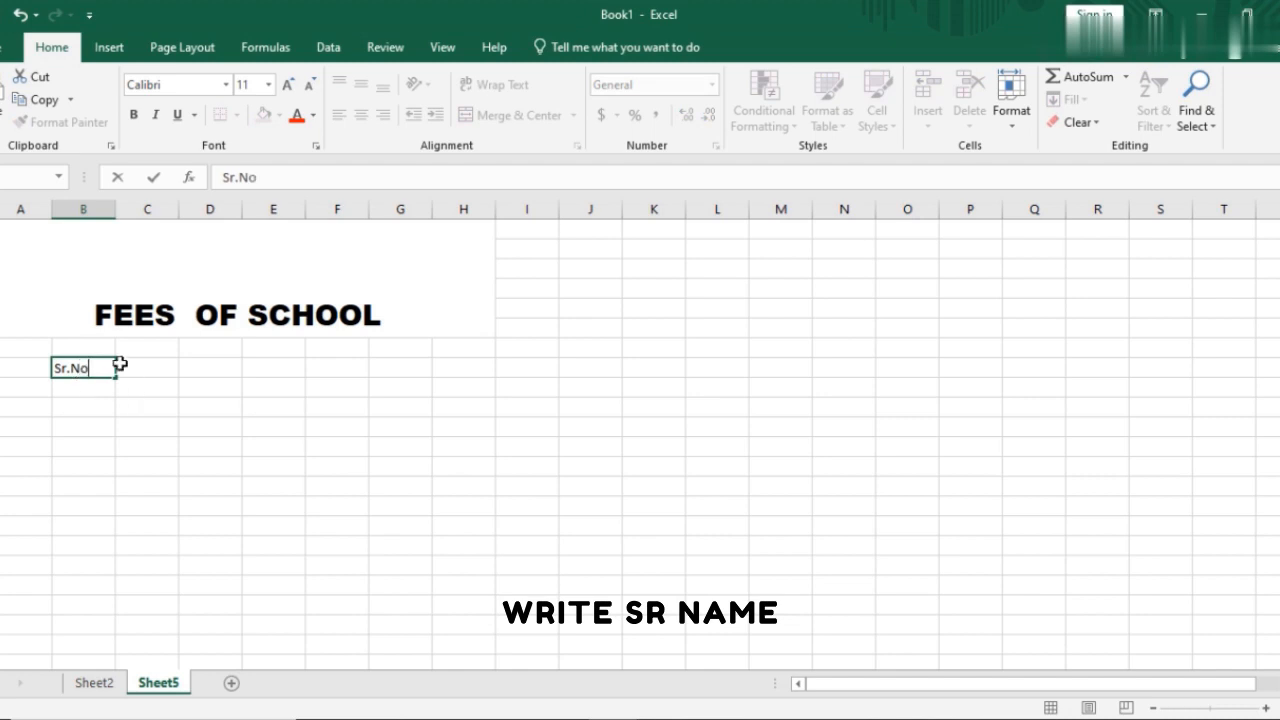
{"action": "left_click", "coordinate": [127, 364]}
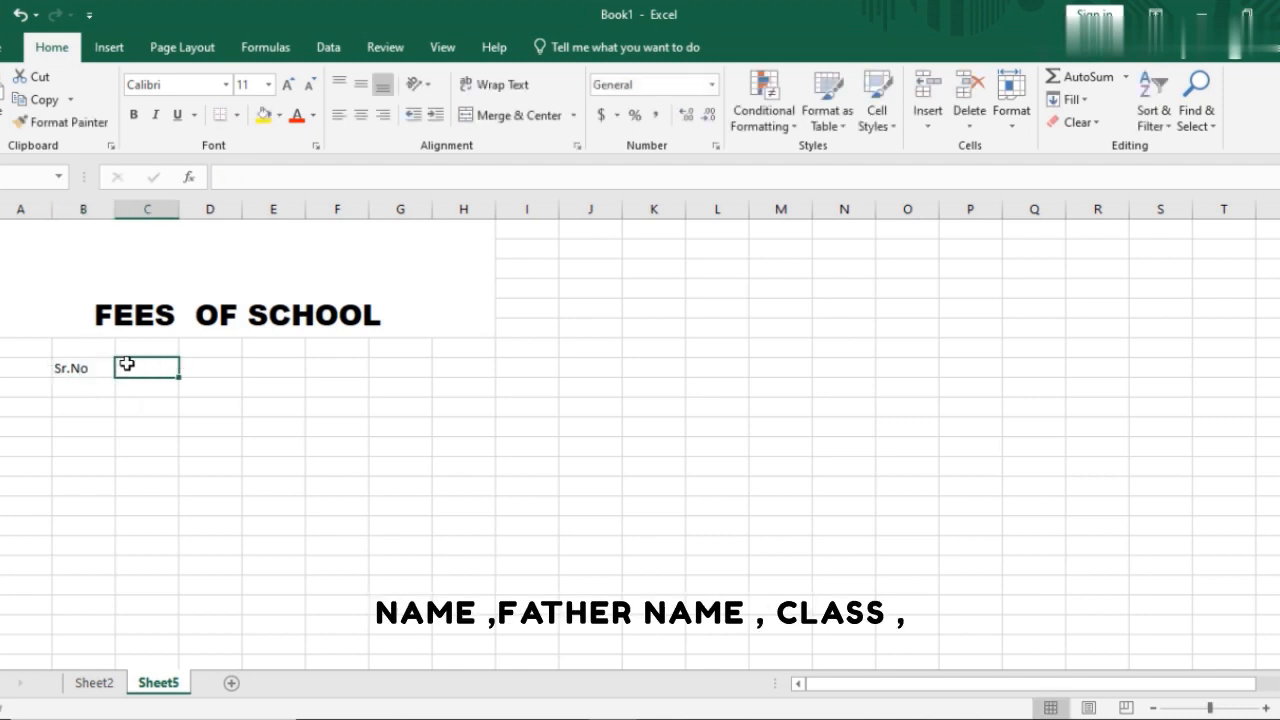
{"action": "type", "text": "Name"}
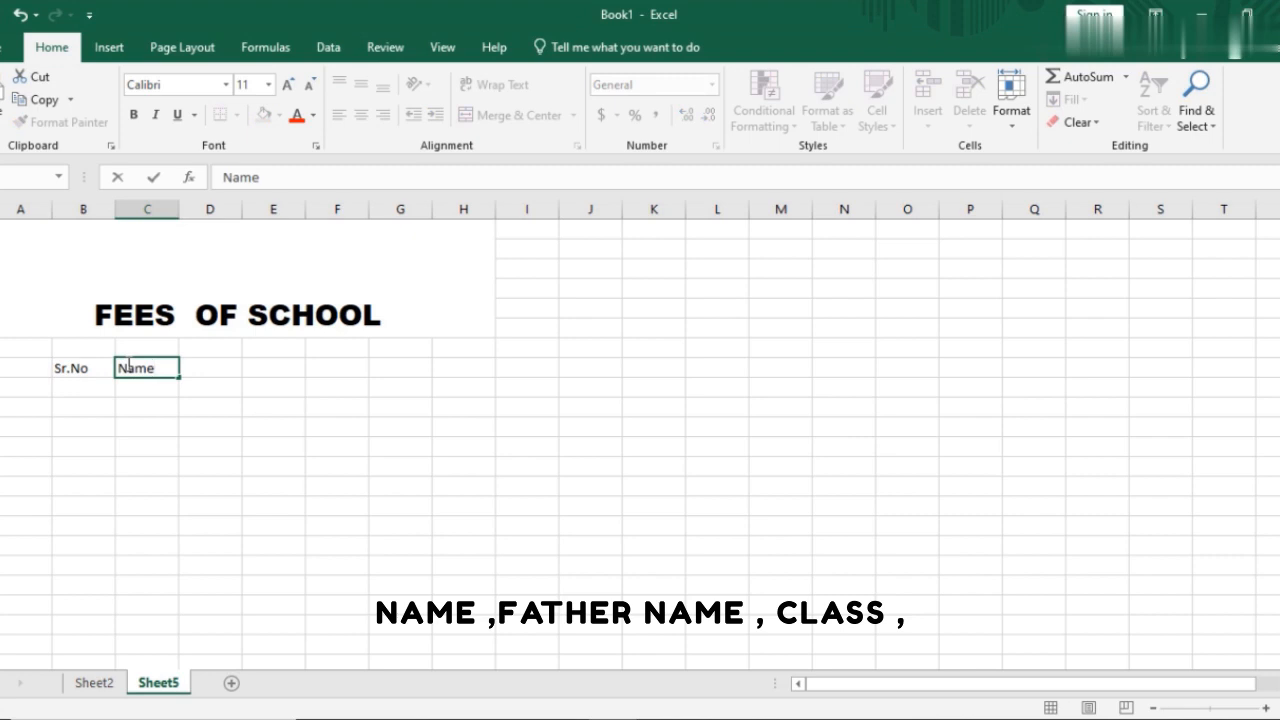
{"action": "left_click", "coordinate": [198, 368]}
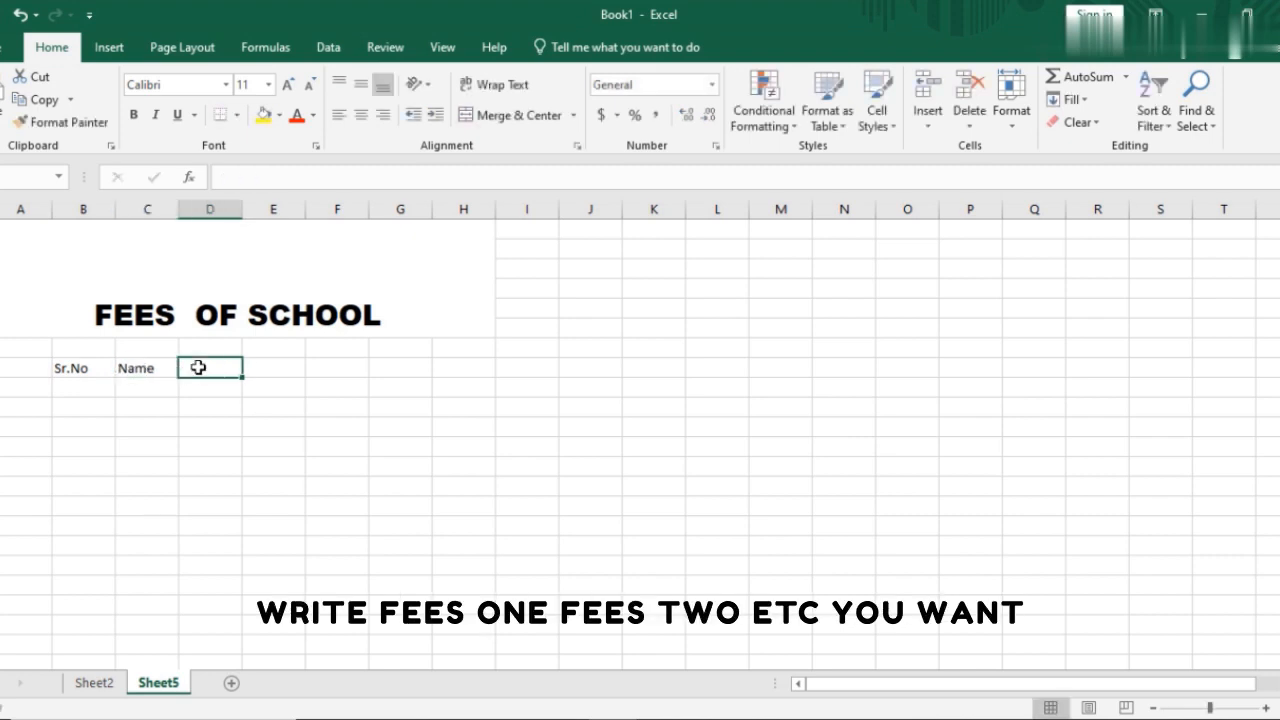
{"action": "type", "text": "Father"}
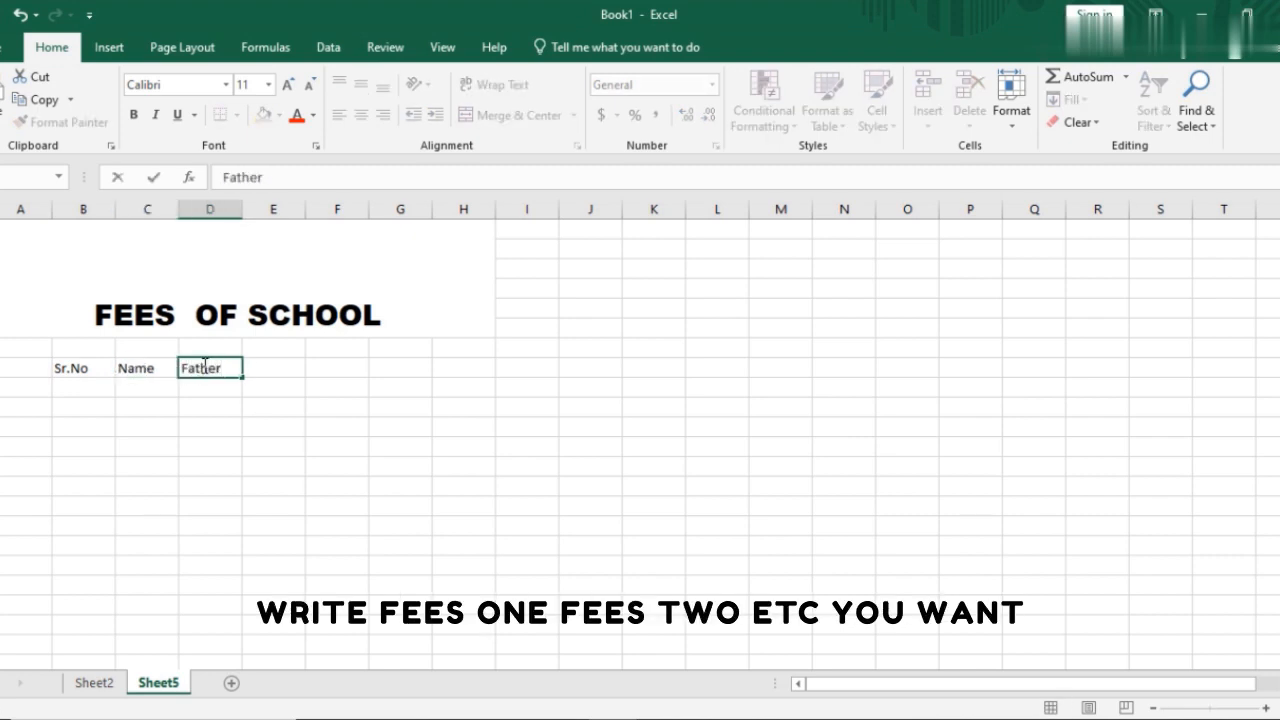
{"action": "left_click", "coordinate": [256, 365]}
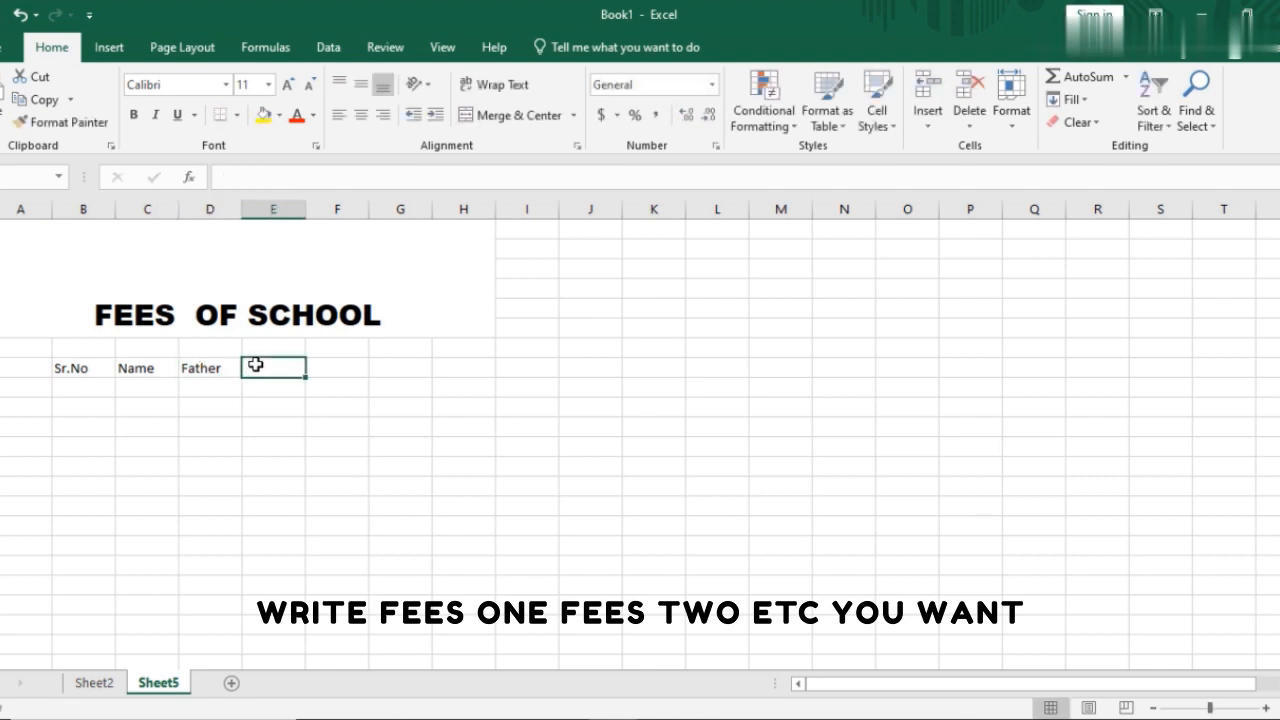
{"action": "type", "text": "Class"}
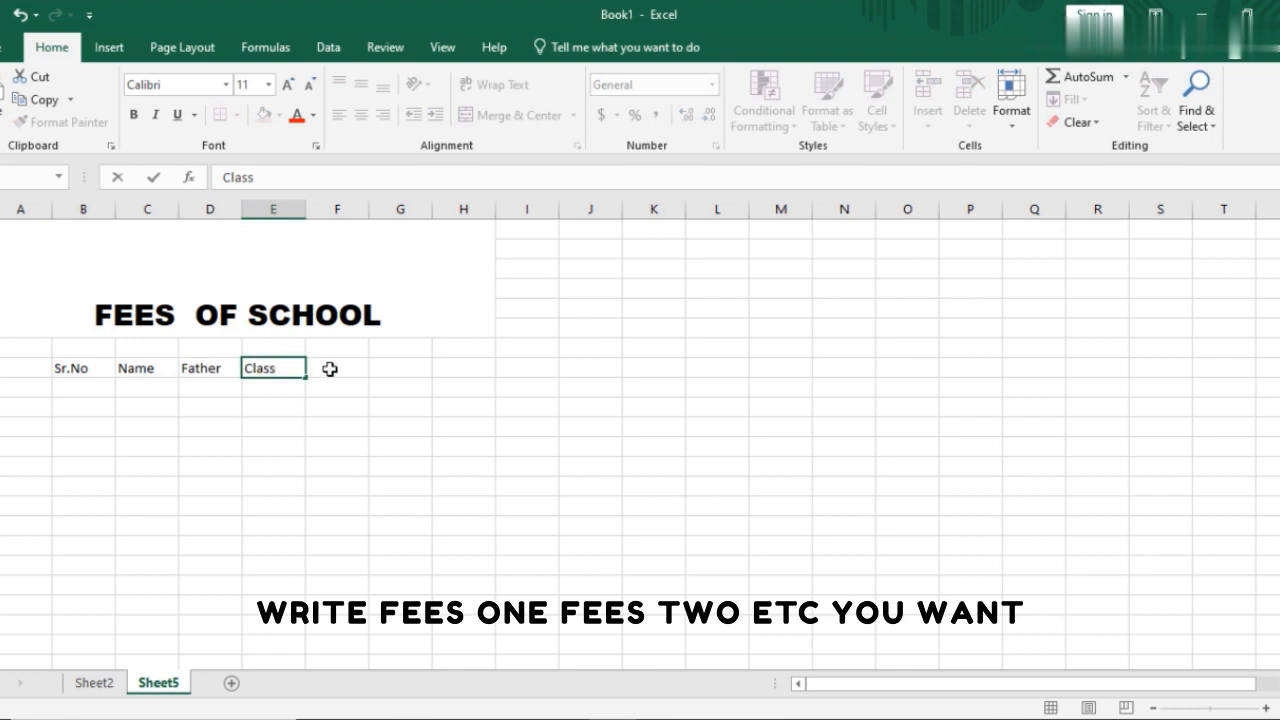
Continue the header row with 1 fees, 2 fees, 3 fees and Total in columns F to I
{"action": "left_click", "coordinate": [330, 368]}
{"action": "type", "text": "s"}
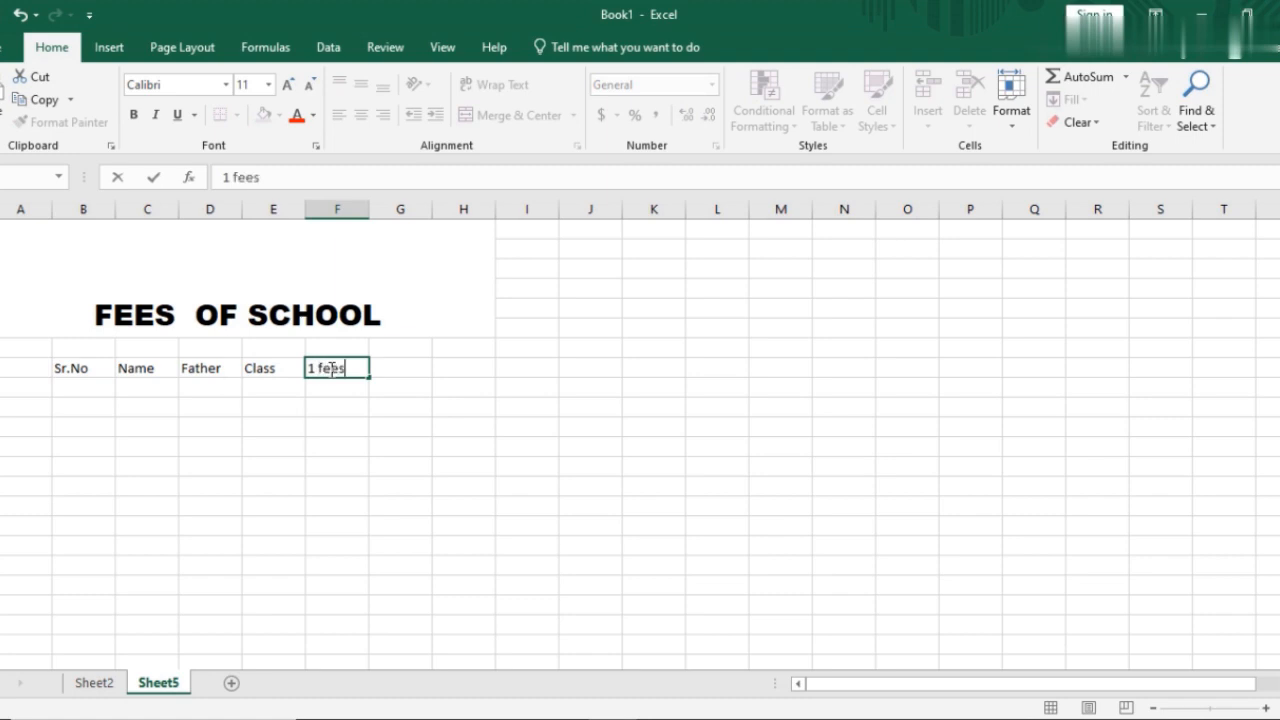
{"action": "left_click", "coordinate": [405, 364]}
{"action": "type", "text": "2"}
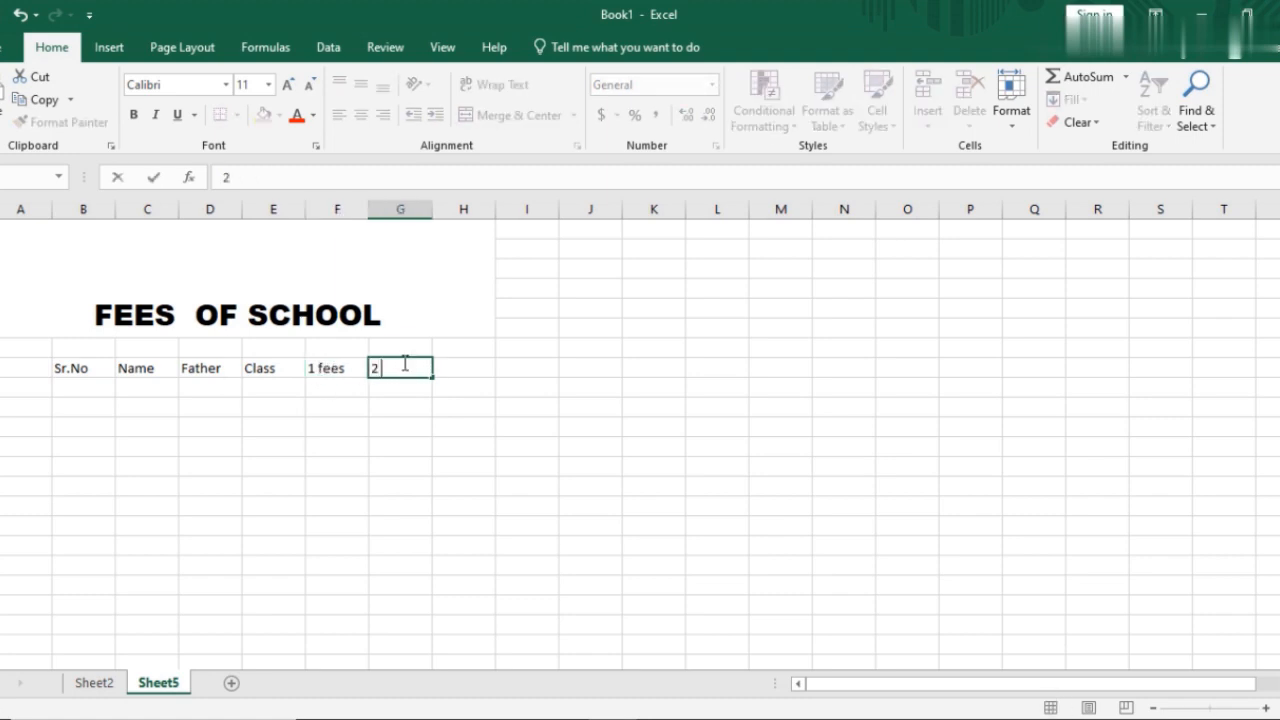
{"action": "type", "text": " fees"}
{"action": "left_click", "coordinate": [443, 356]}
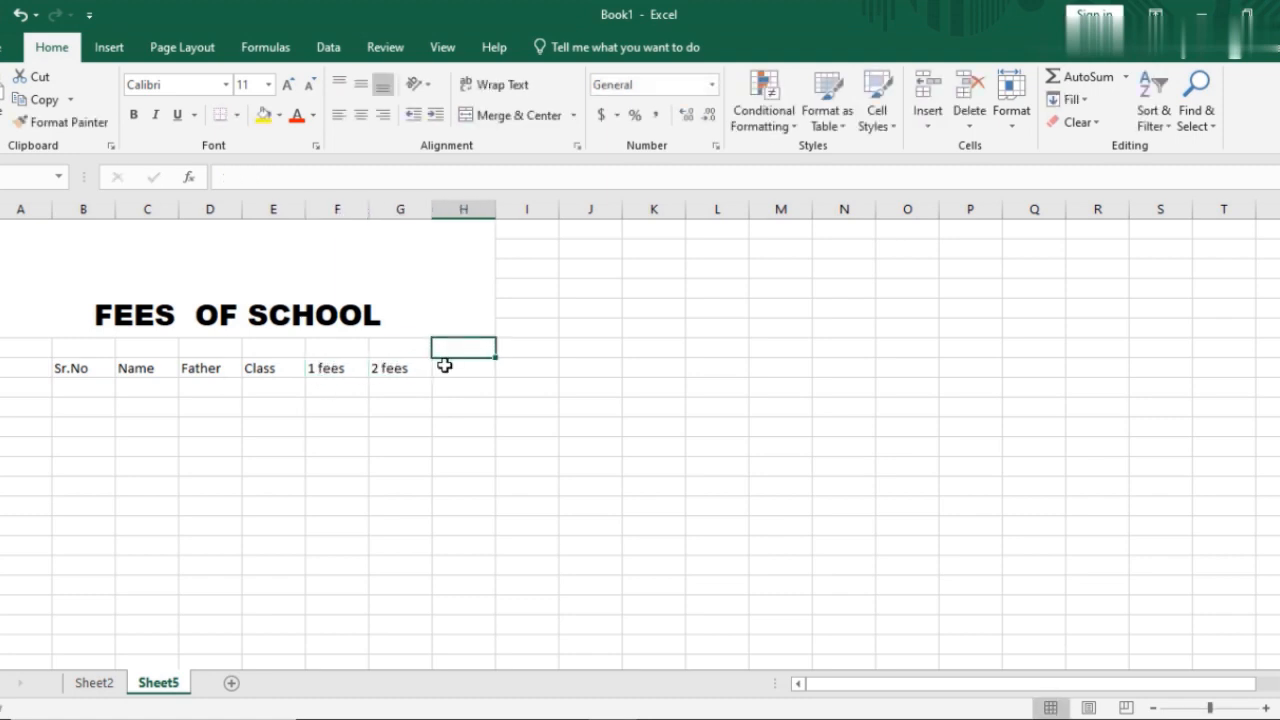
{"action": "left_click", "coordinate": [445, 365]}
{"action": "type", "text": "3 fees"}
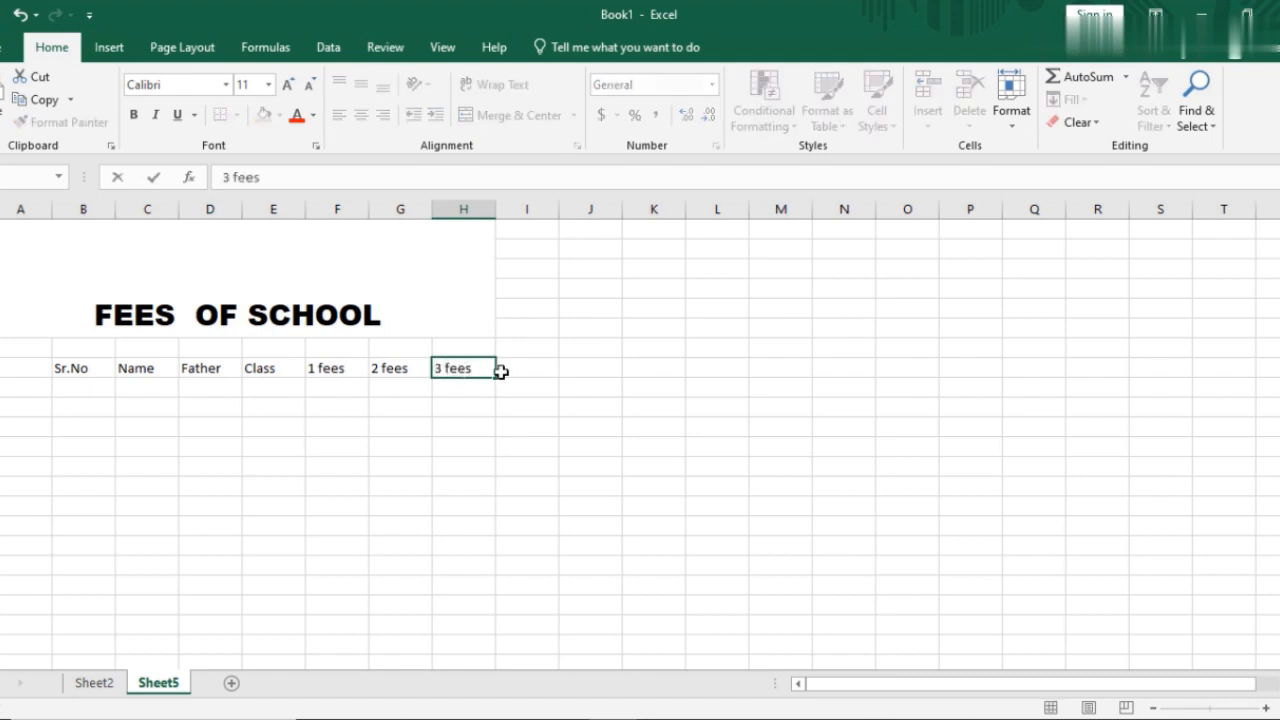
{"action": "left_click", "coordinate": [541, 362]}
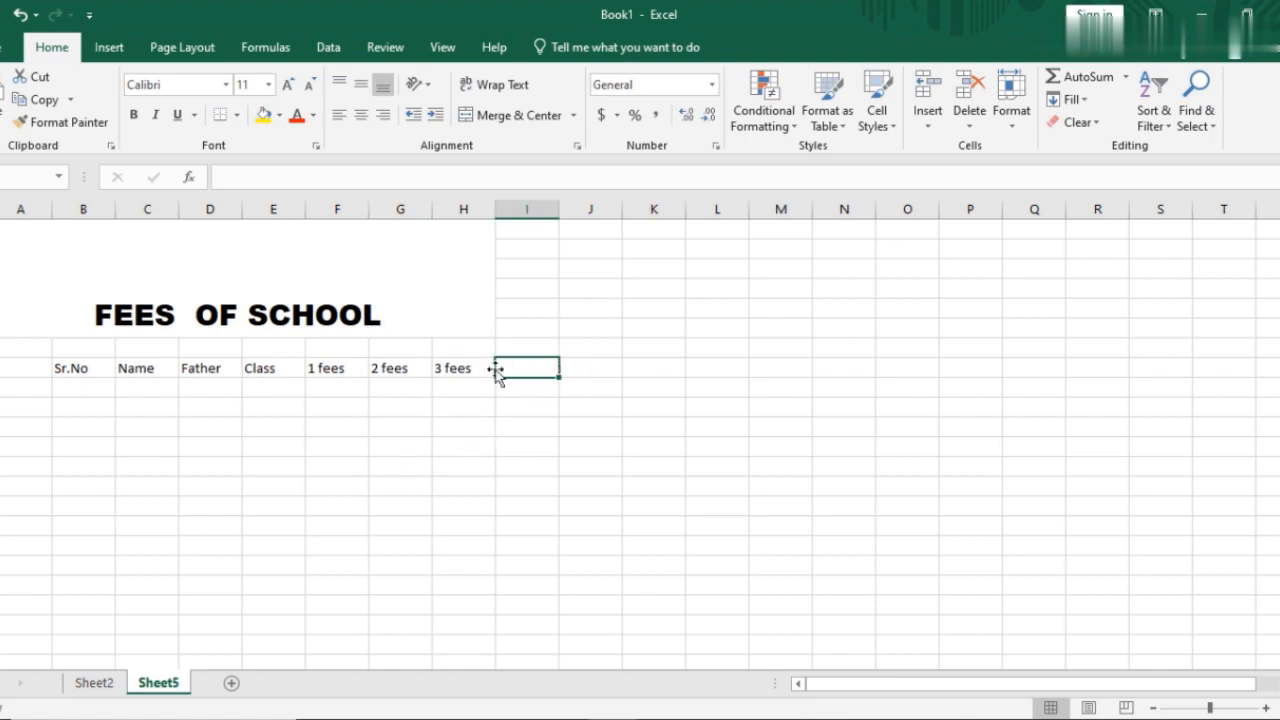
{"action": "type", "text": "Total"}
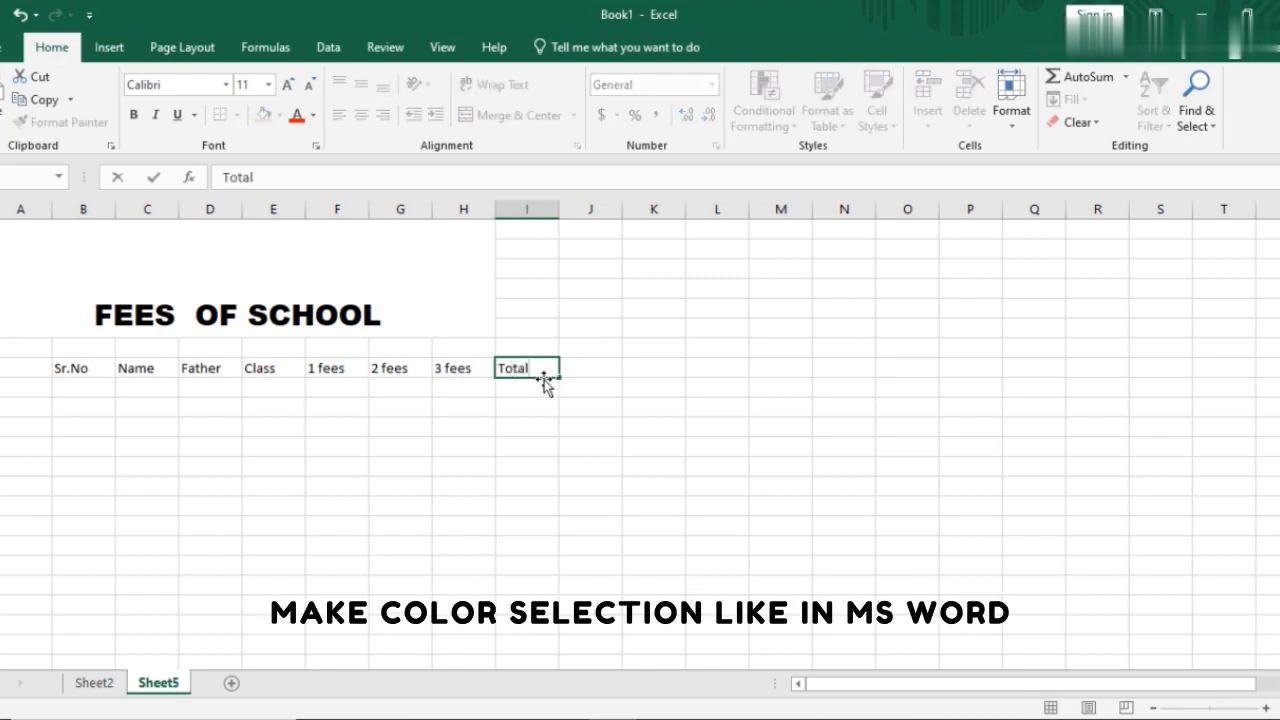
{"action": "left_click", "coordinate": [100, 388]}
{"action": "left_click", "coordinate": [515, 370]}
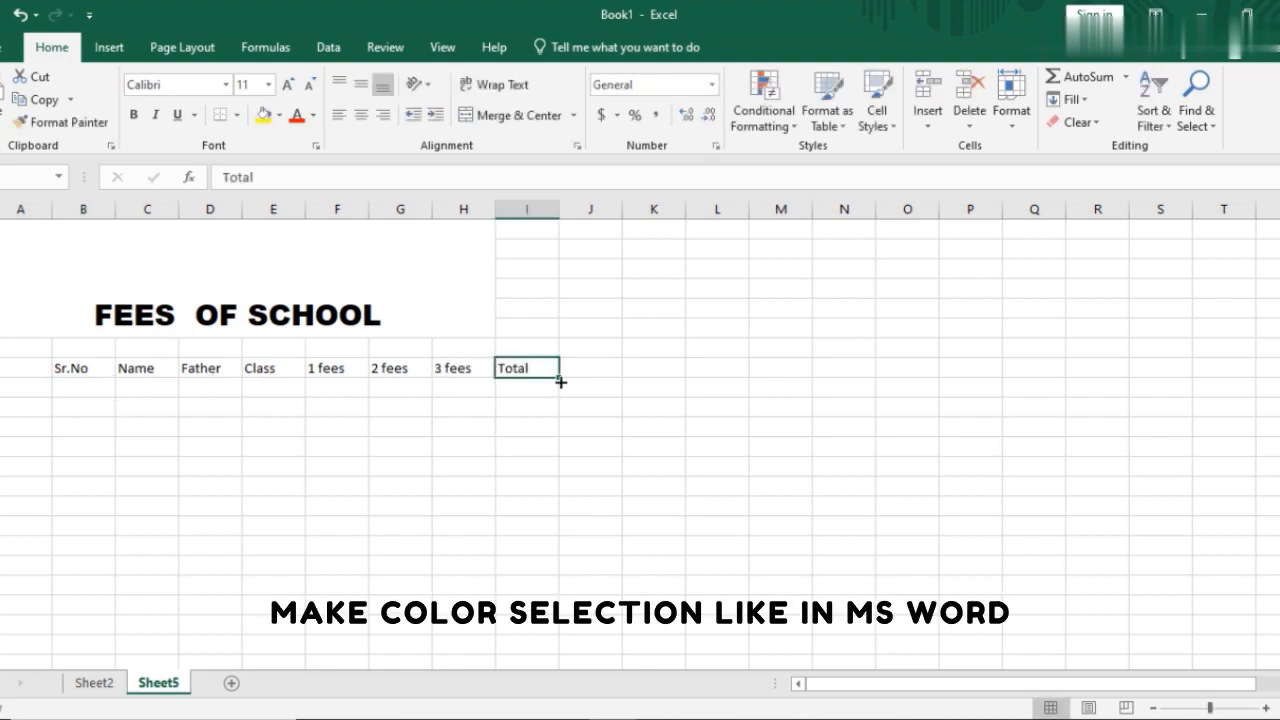
{"action": "left_click", "coordinate": [100, 388]}
{"action": "left_click", "coordinate": [104, 370]}
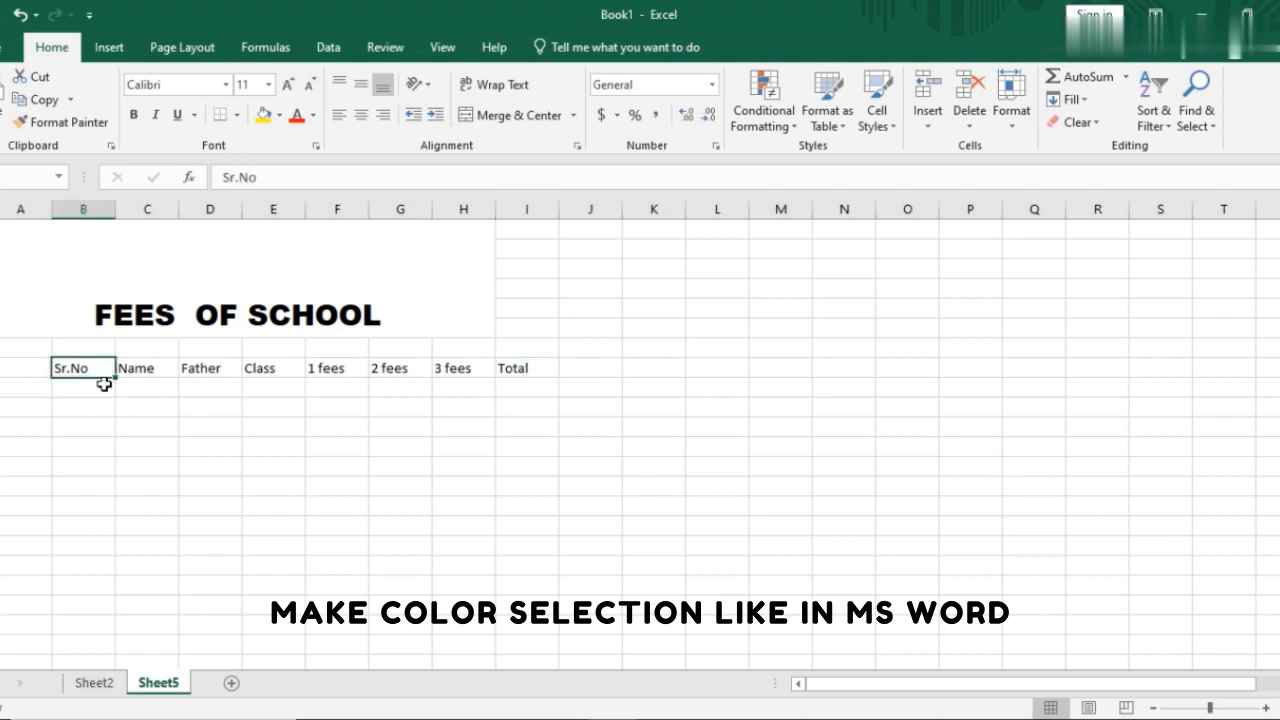
{"action": "left_click", "coordinate": [103, 390]}
{"action": "left_click", "coordinate": [103, 368]}
{"action": "left_click", "coordinate": [103, 388]}
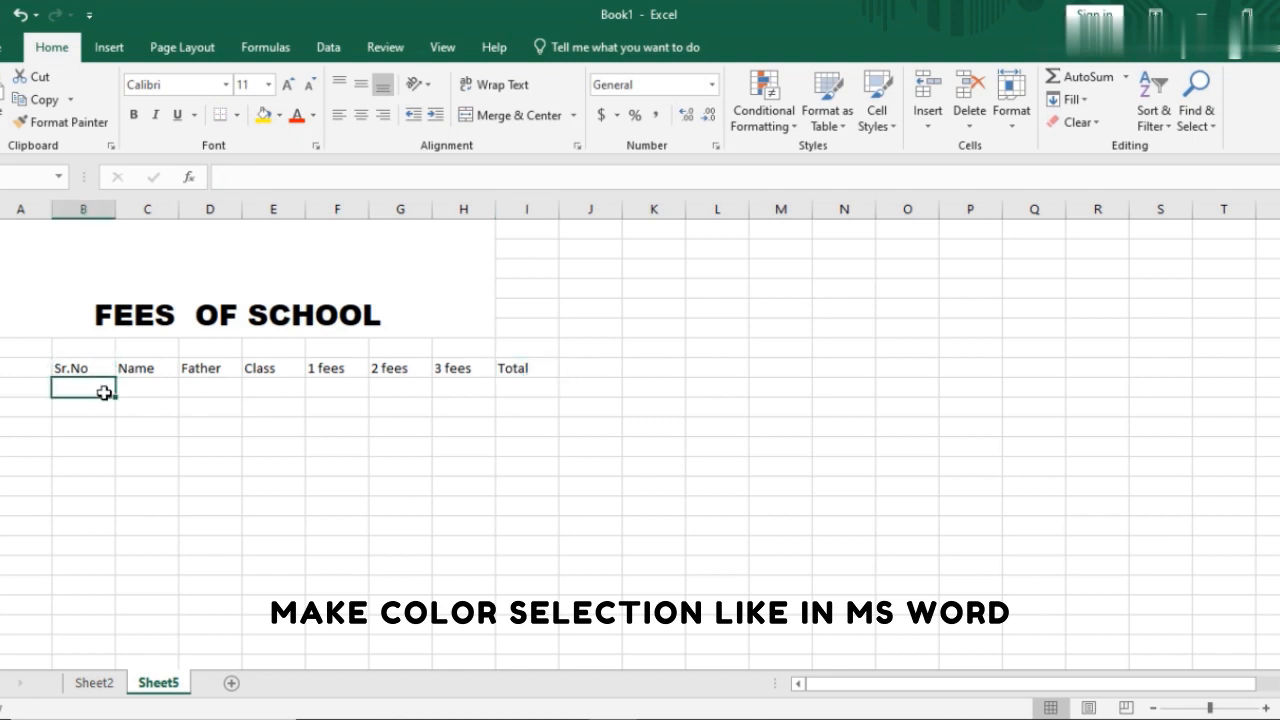
{"action": "left_click", "coordinate": [103, 372]}
{"action": "left_click", "coordinate": [106, 390]}
{"action": "left_click", "coordinate": [535, 368]}
Apply the yellow fill color to the Sr.No, Name, Father and Class header cells
{"action": "left_click", "coordinate": [70, 370]}
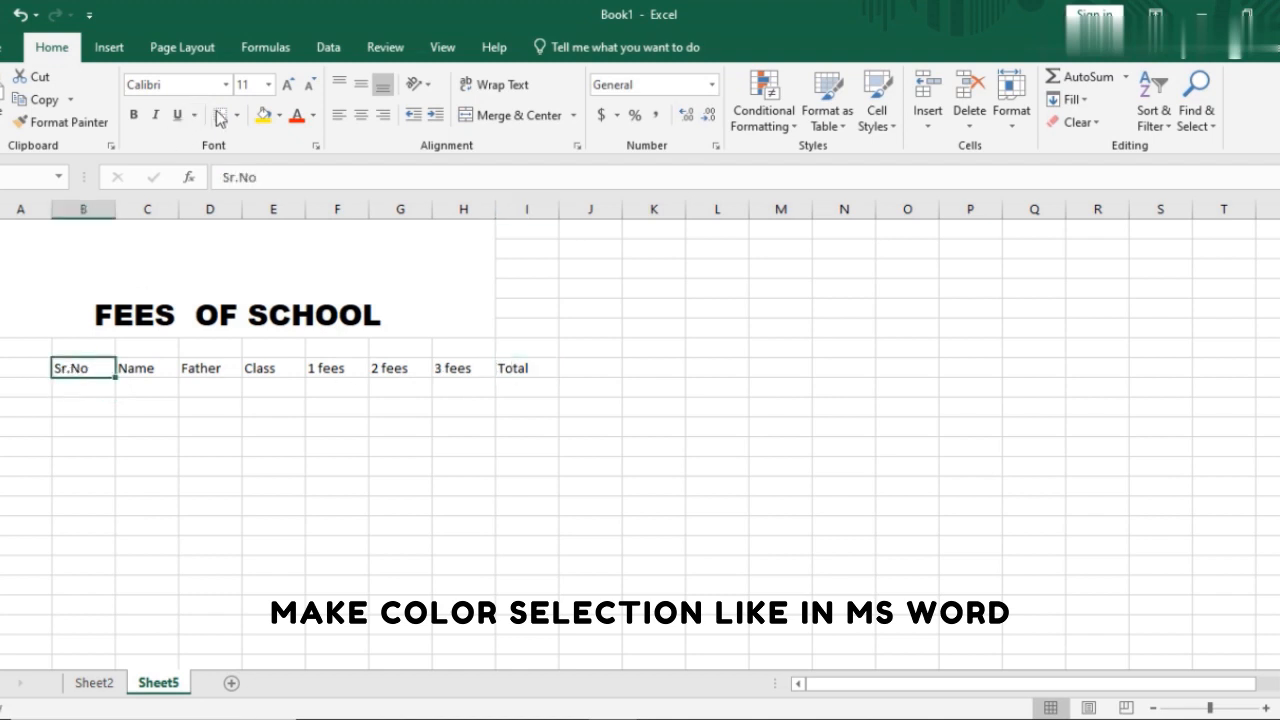
{"action": "left_click", "coordinate": [262, 114]}
{"action": "left_click", "coordinate": [150, 368]}
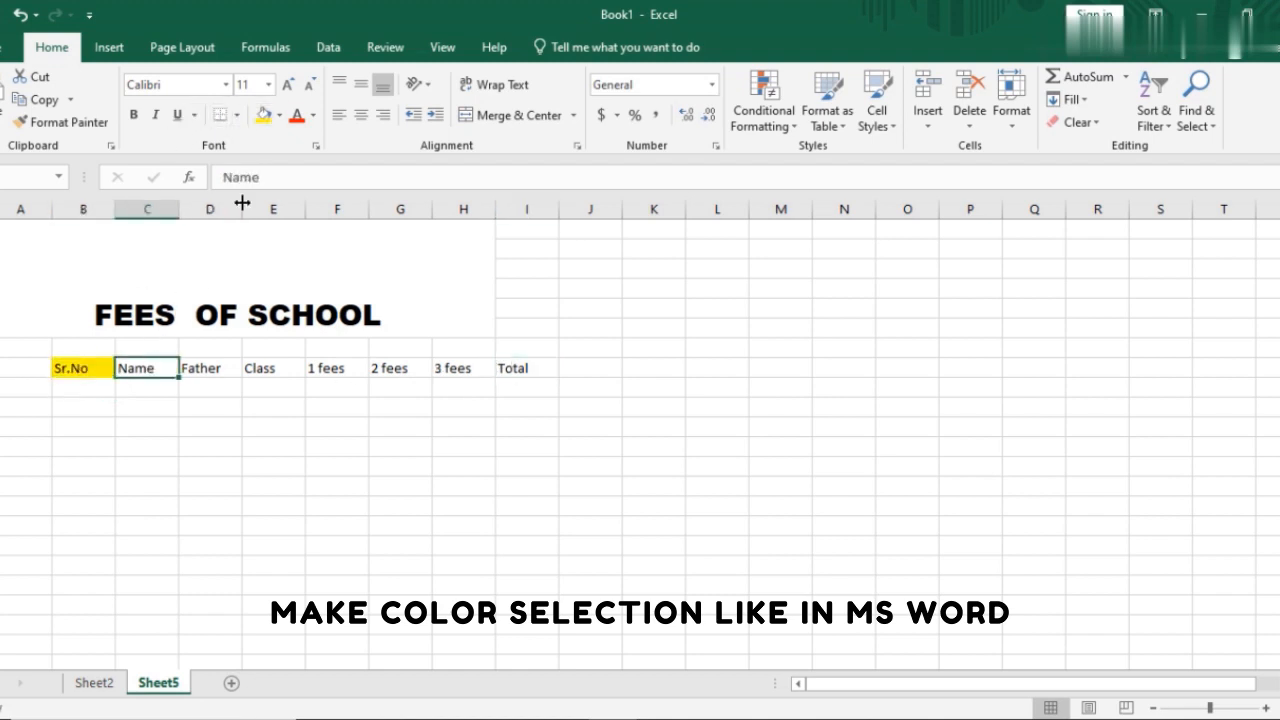
{"action": "left_click", "coordinate": [263, 114]}
{"action": "left_click", "coordinate": [215, 368]}
{"action": "left_click", "coordinate": [263, 114]}
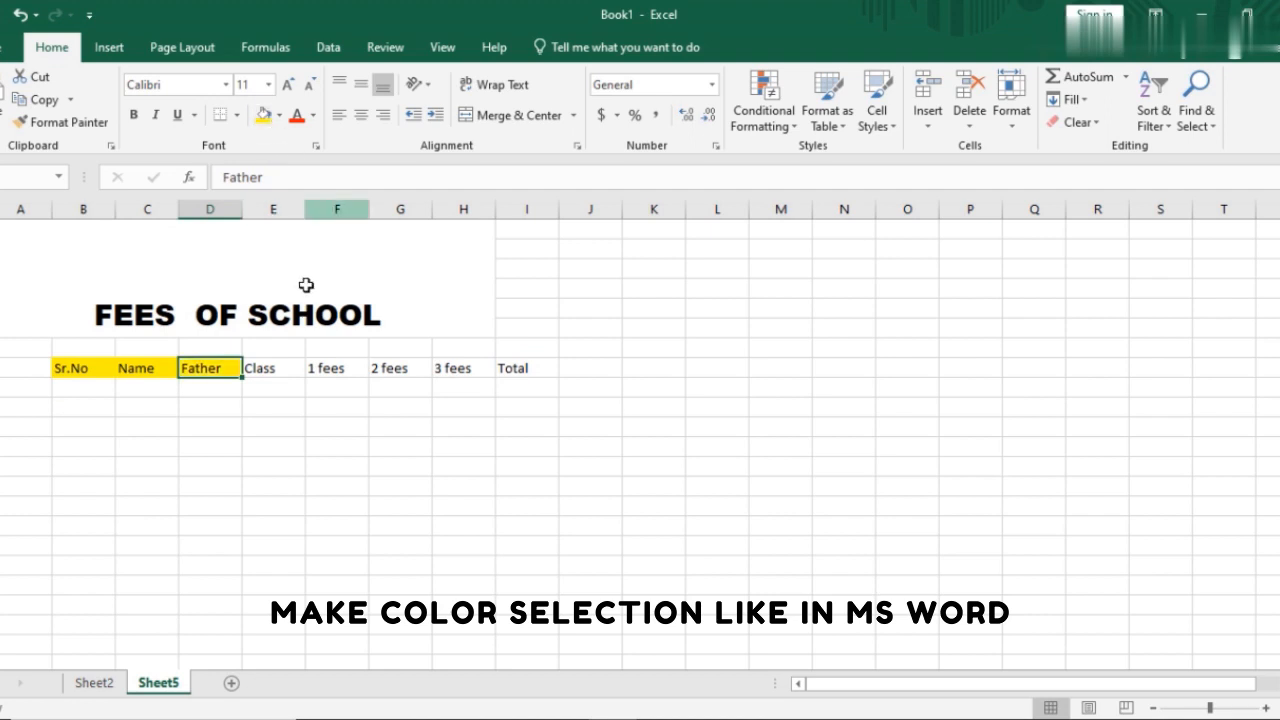
{"action": "left_click", "coordinate": [266, 368]}
{"action": "left_click", "coordinate": [263, 114]}
Apply the same yellow fill to the 1 fees, 2 fees, 3 fees and Total header cells
{"action": "left_click", "coordinate": [323, 367]}
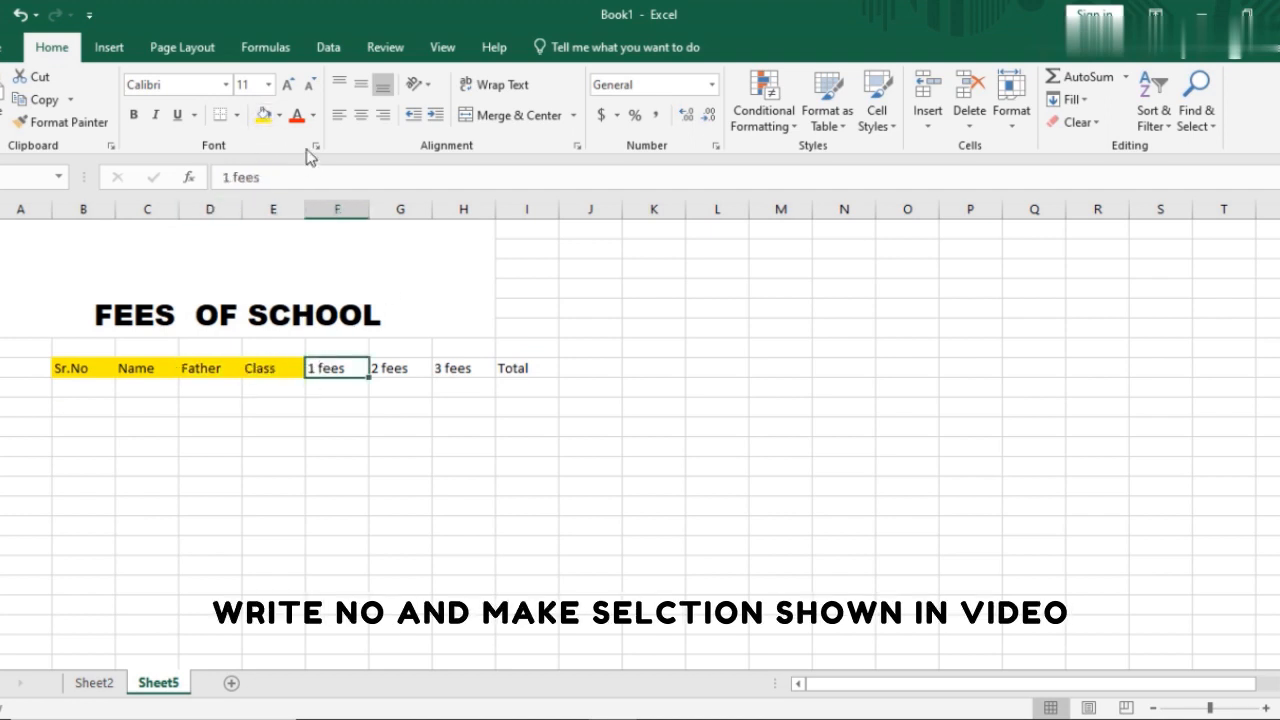
{"action": "left_click", "coordinate": [263, 114]}
{"action": "left_click", "coordinate": [412, 368]}
{"action": "left_click", "coordinate": [263, 114]}
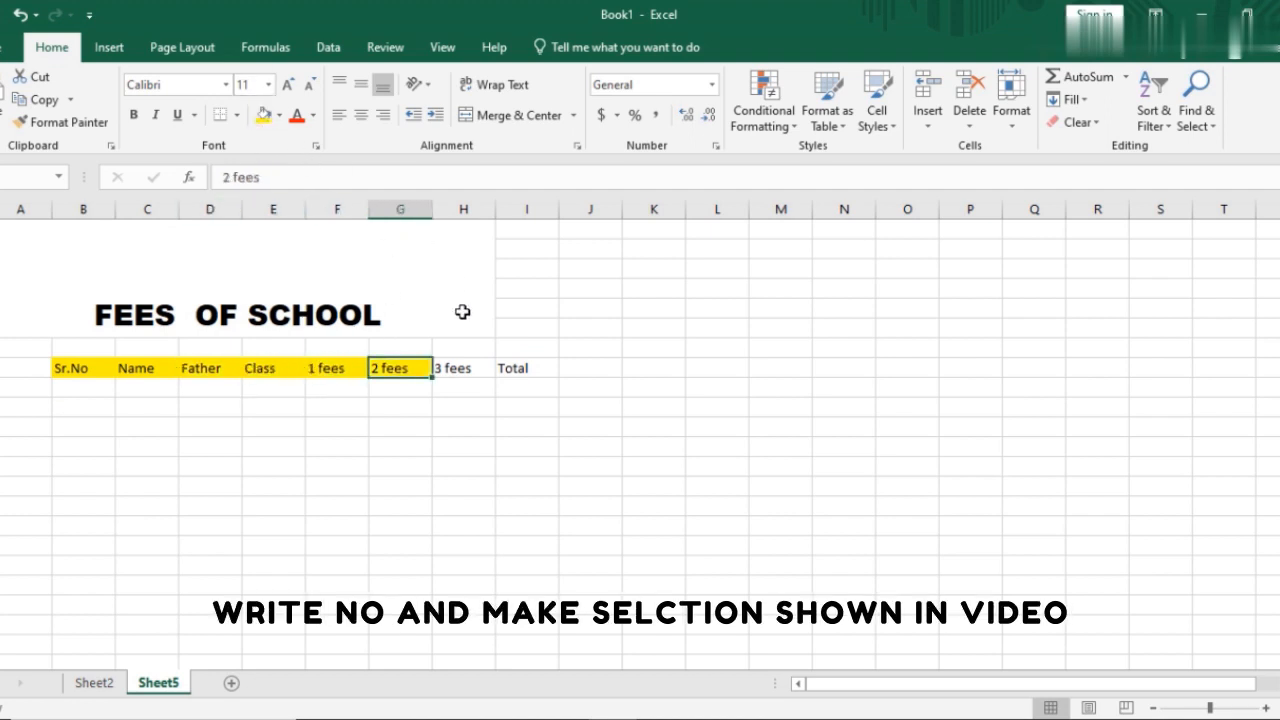
{"action": "left_click", "coordinate": [457, 367]}
{"action": "left_click", "coordinate": [263, 114]}
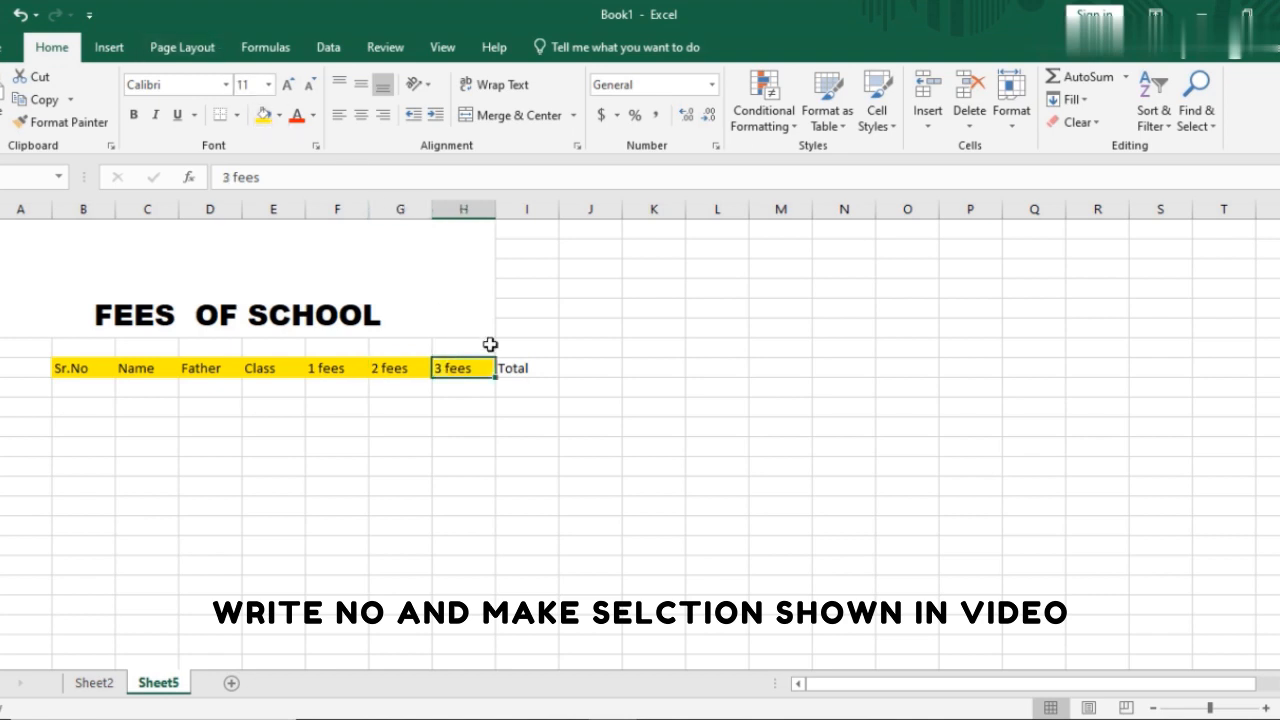
{"action": "left_click", "coordinate": [520, 368]}
{"action": "left_click", "coordinate": [263, 114]}
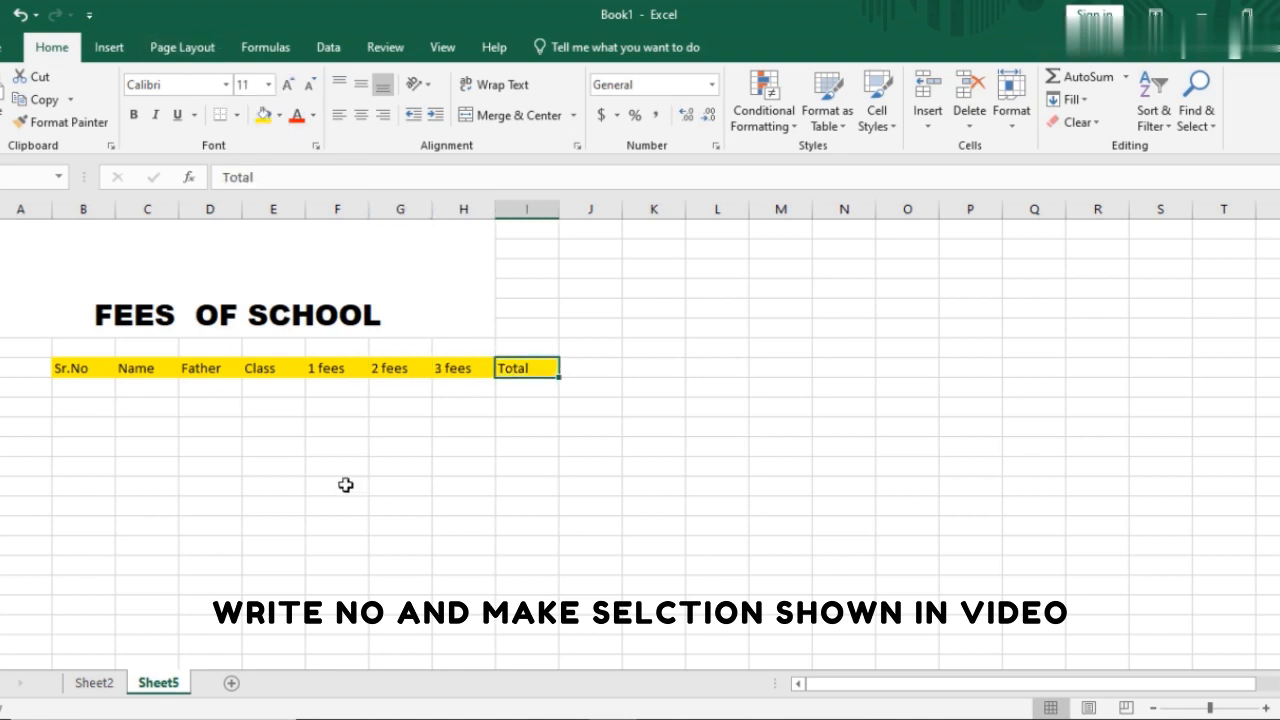
Enter 1 in the first cell under Sr.No and extend it down six rows as a fill series
{"action": "left_click", "coordinate": [63, 387]}
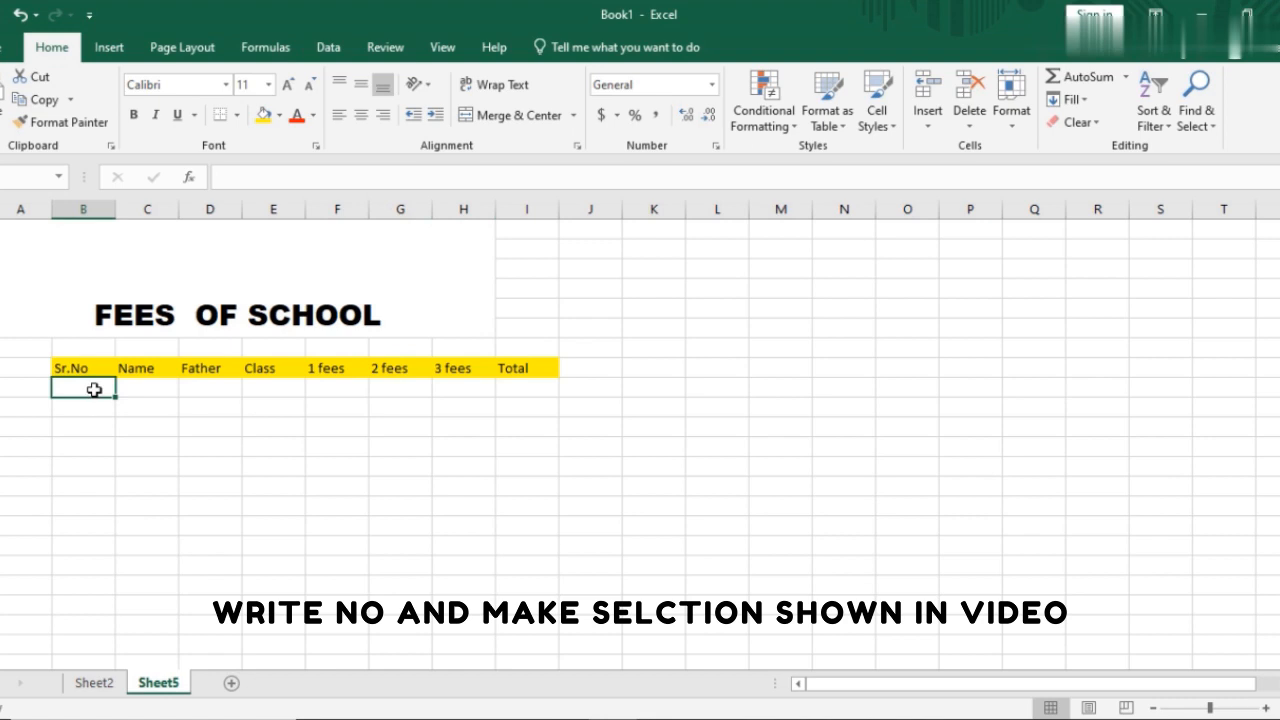
{"action": "type", "text": "1"}
{"action": "left_click_drag", "start_coordinate": [116, 397], "coordinate": [126, 500]}
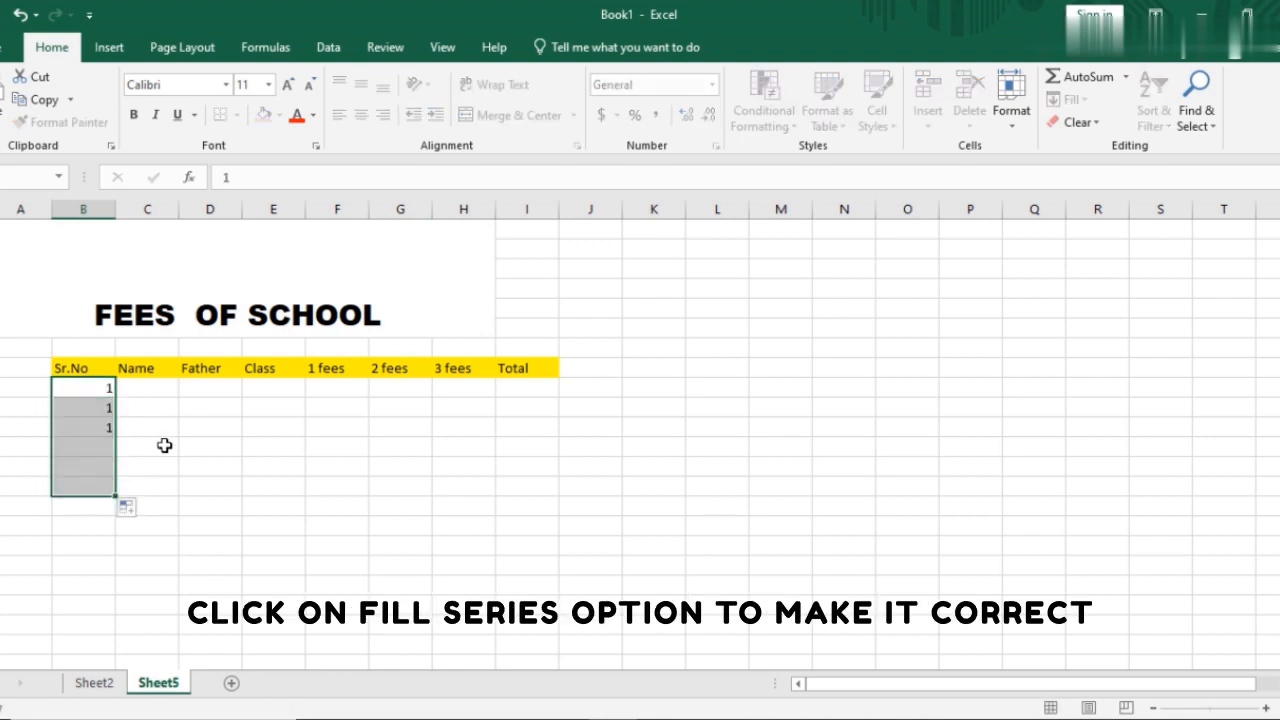
{"action": "left_click", "coordinate": [130, 508]}
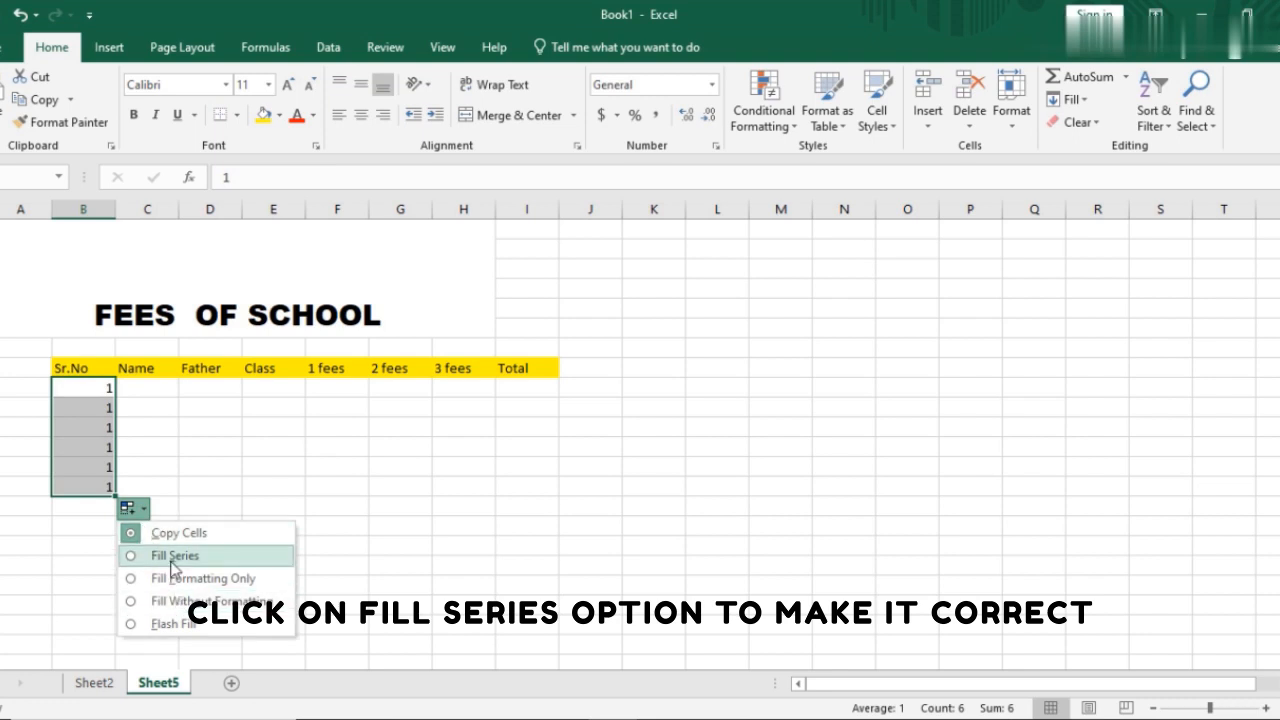
{"action": "left_click", "coordinate": [173, 556]}
Apply the yellow fill color to the merged FEES OF SCHOOL title cell
{"action": "left_click", "coordinate": [245, 275]}
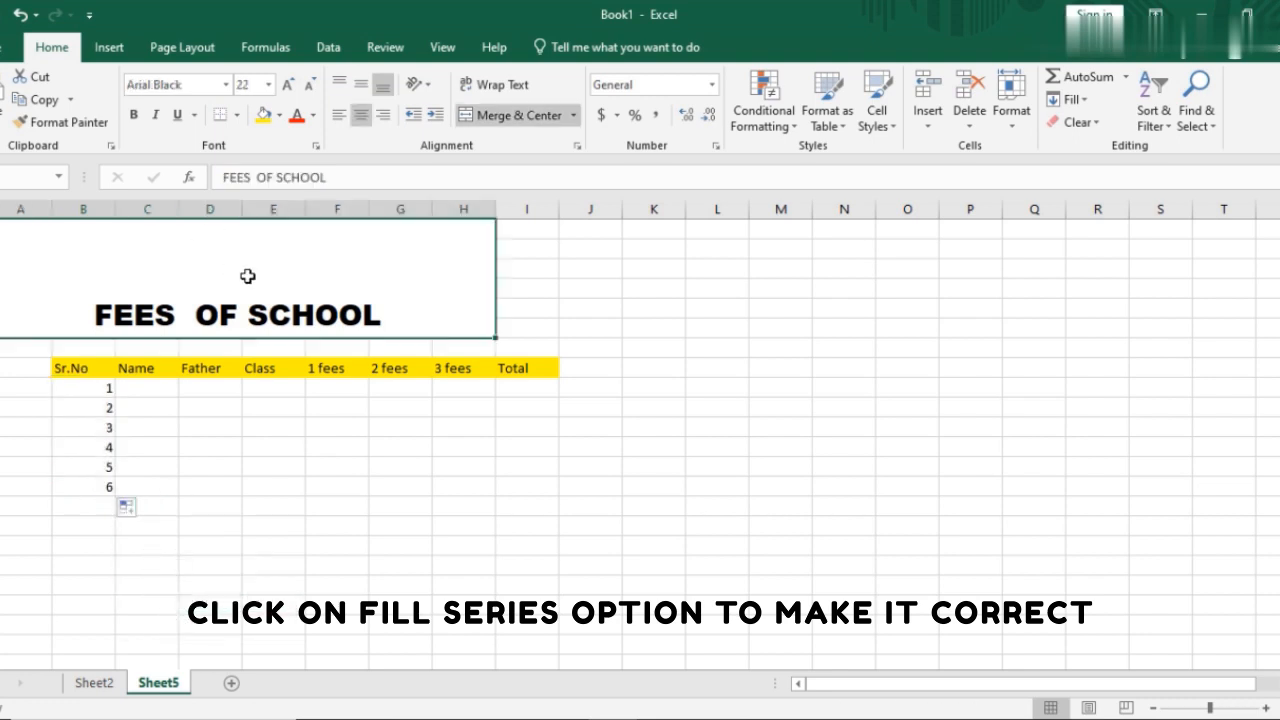
{"action": "left_click", "coordinate": [272, 117]}
{"action": "left_click", "coordinate": [142, 390]}
Copy the first Sr.No value 1 down all six rows and give those cells a blue fill
{"action": "left_click", "coordinate": [107, 392]}
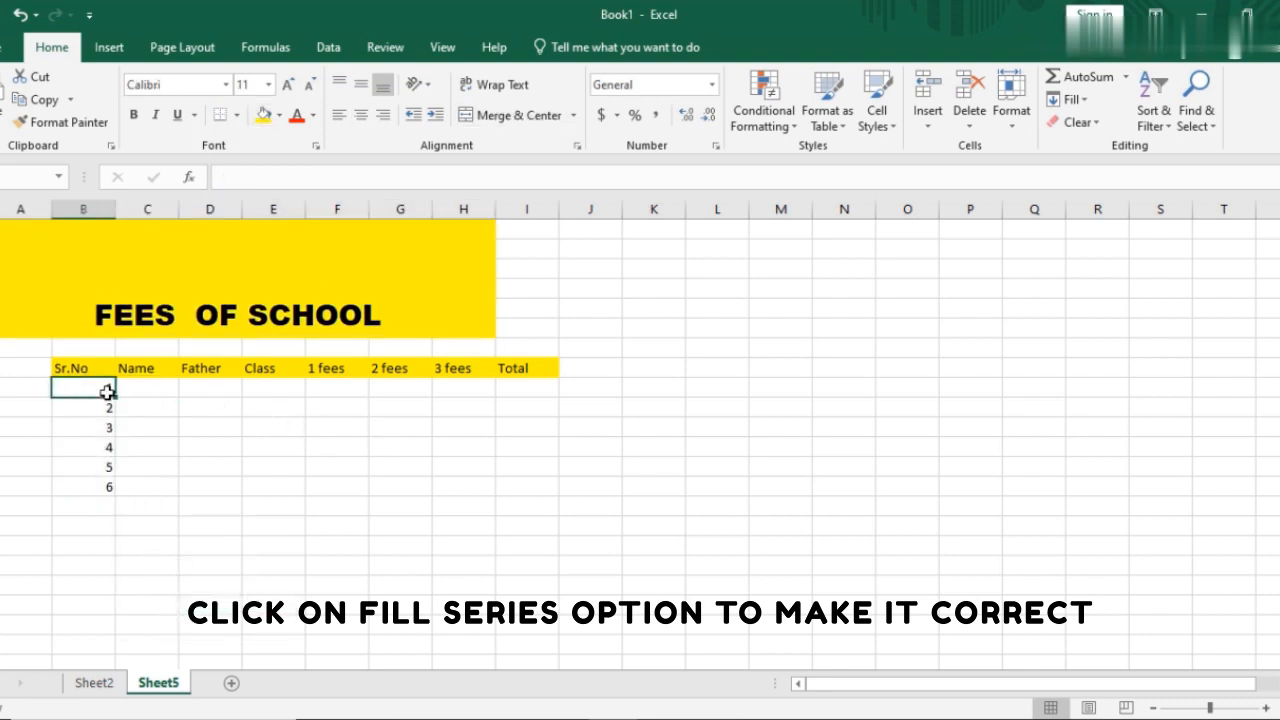
{"action": "left_click_drag", "start_coordinate": [115, 396], "coordinate": [120, 500]}
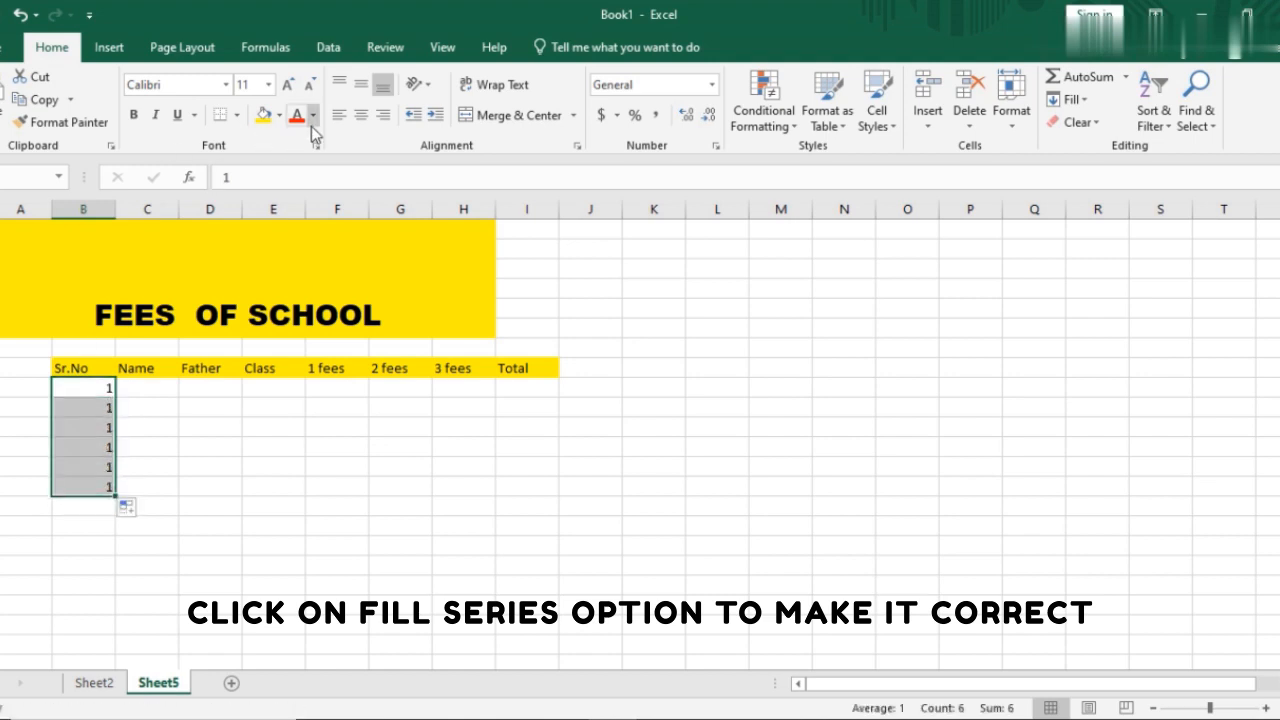
{"action": "left_click", "coordinate": [279, 115]}
{"action": "left_click", "coordinate": [360, 266]}
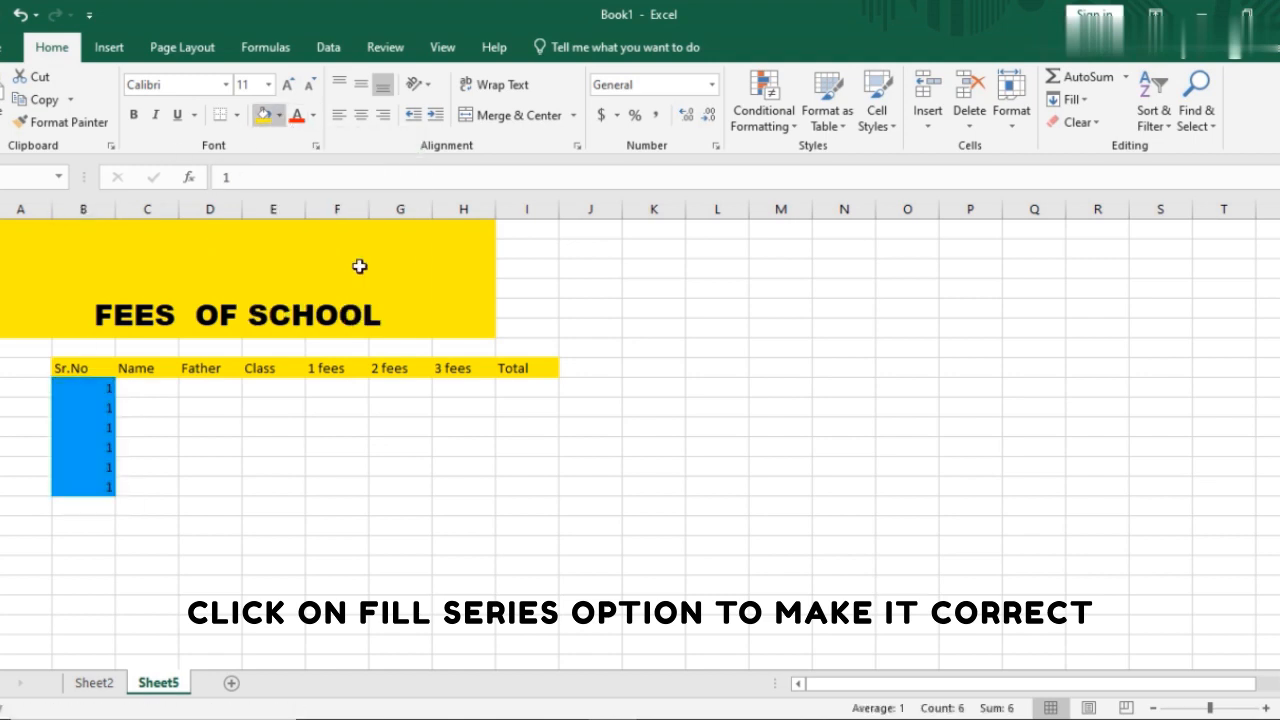
{"action": "left_click", "coordinate": [587, 247]}
Enter the student's name in the first row under Name and copy it down all six rows
{"action": "left_click", "coordinate": [152, 390]}
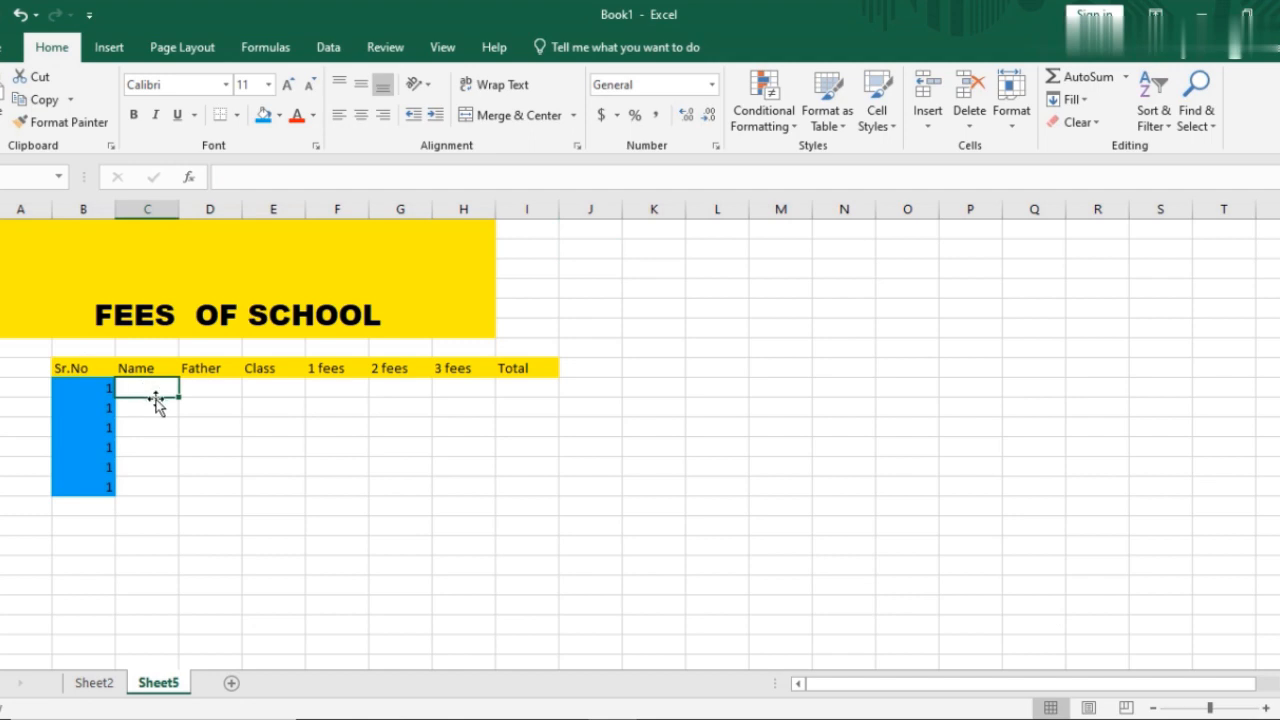
{"action": "type", "text": "a"}
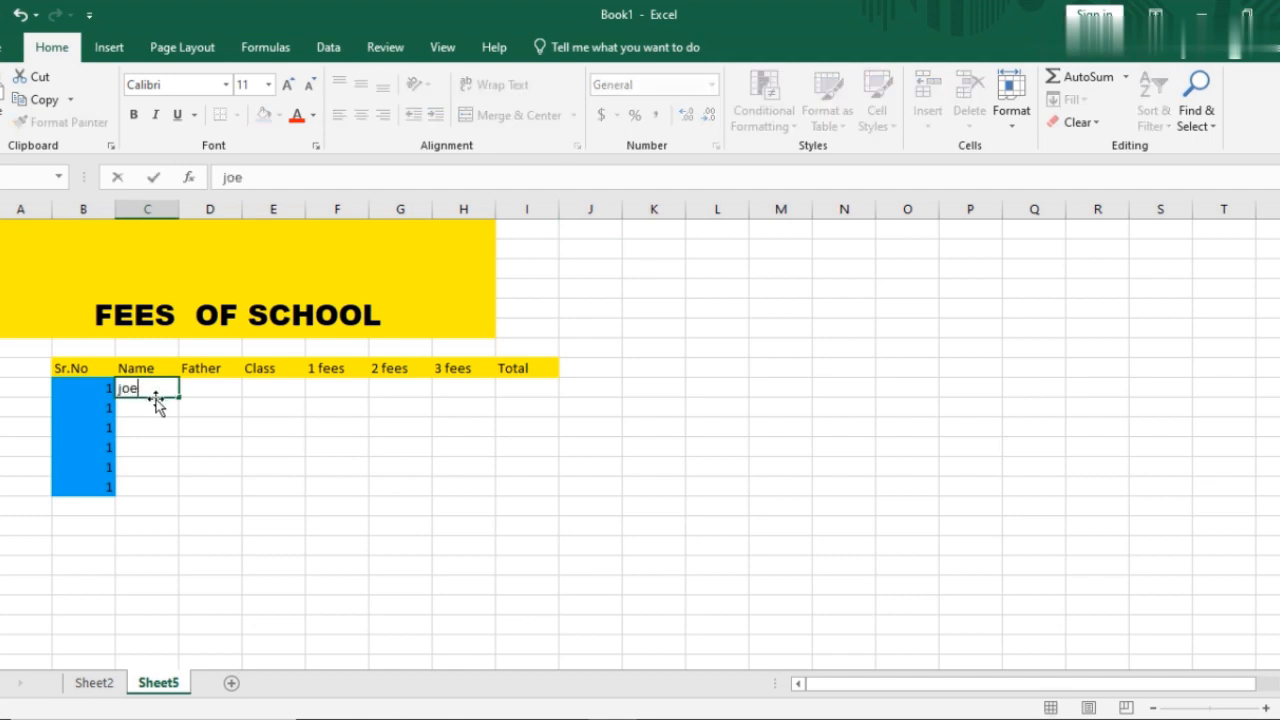
{"action": "type", "text": "oe"}
{"action": "left_click", "coordinate": [165, 414]}
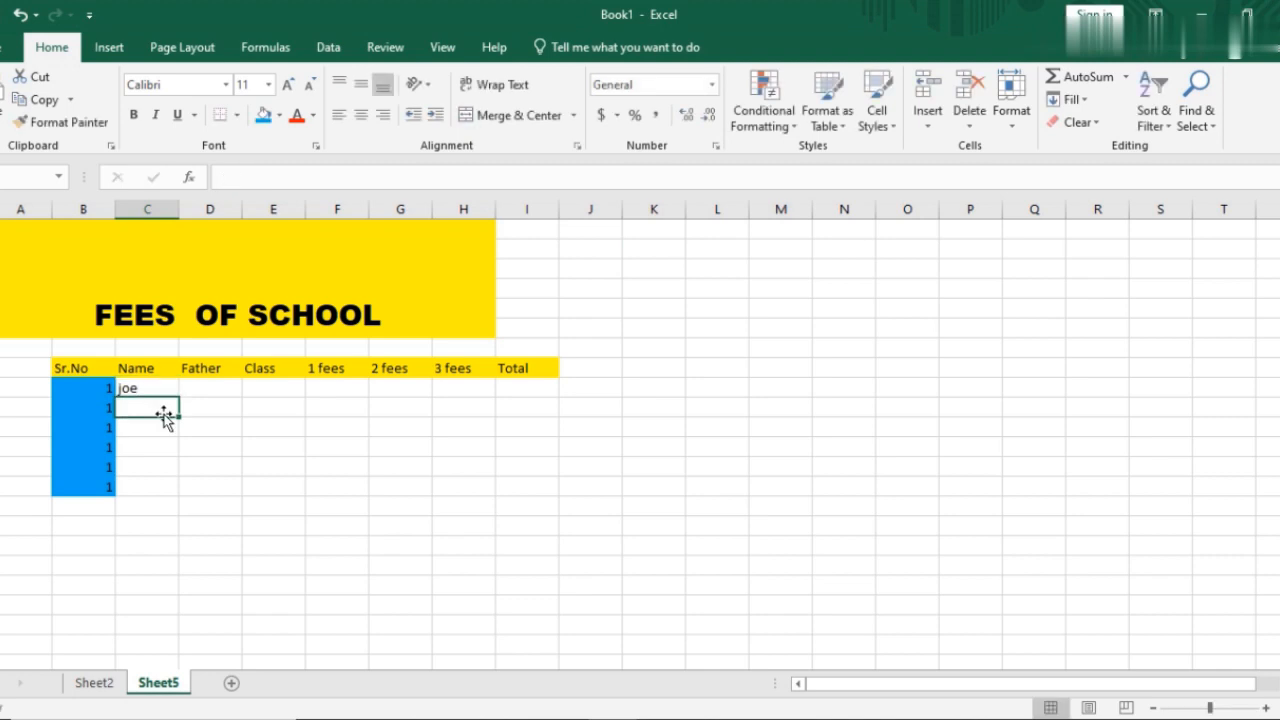
{"action": "left_click", "coordinate": [162, 389]}
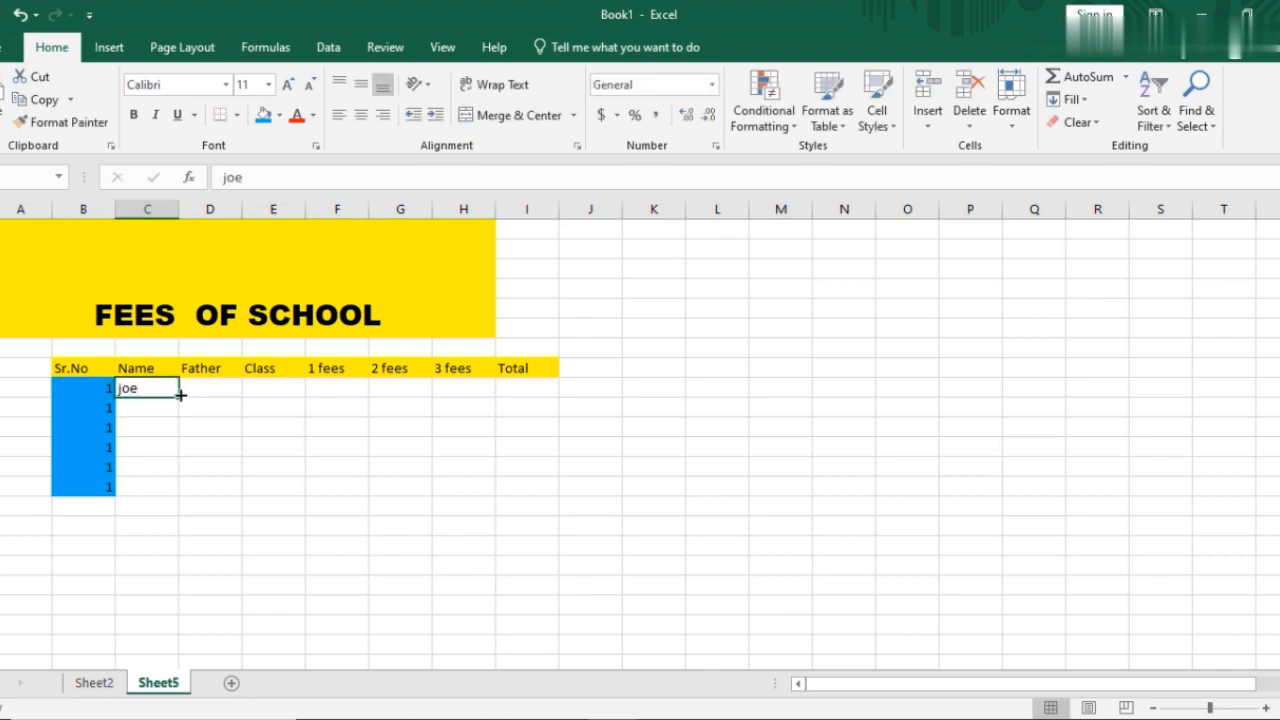
{"action": "left_click_drag", "start_coordinate": [181, 408], "coordinate": [183, 500]}
Enter the father's name in the first row under Father and copy it down all six rows
{"action": "left_click", "coordinate": [206, 389]}
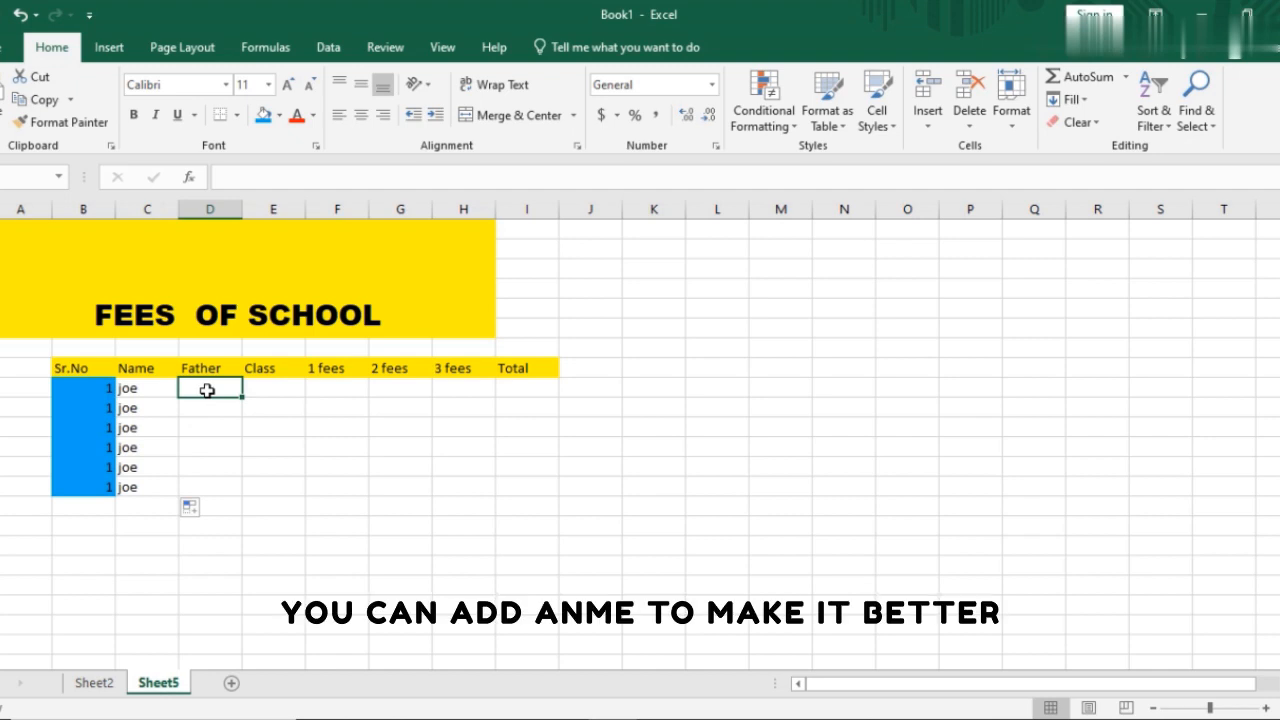
{"action": "type", "text": "roamn"}
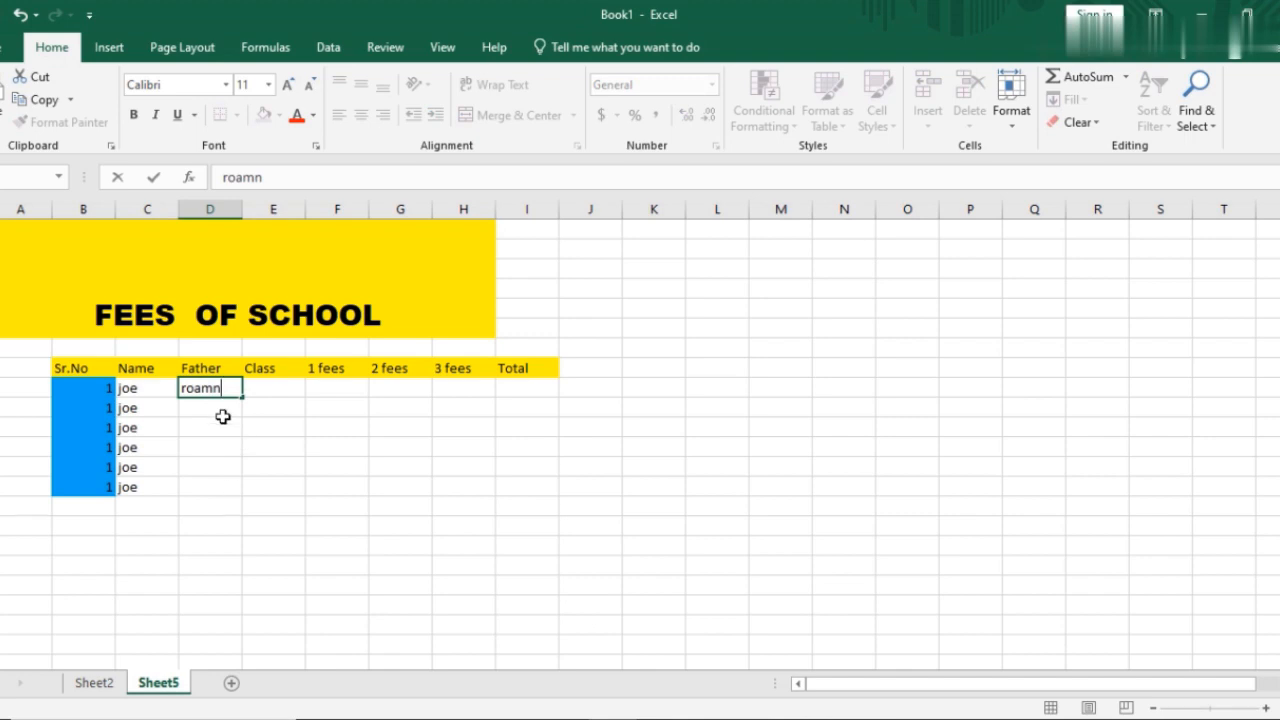
{"action": "left_click_drag", "start_coordinate": [243, 396], "coordinate": [231, 486]}
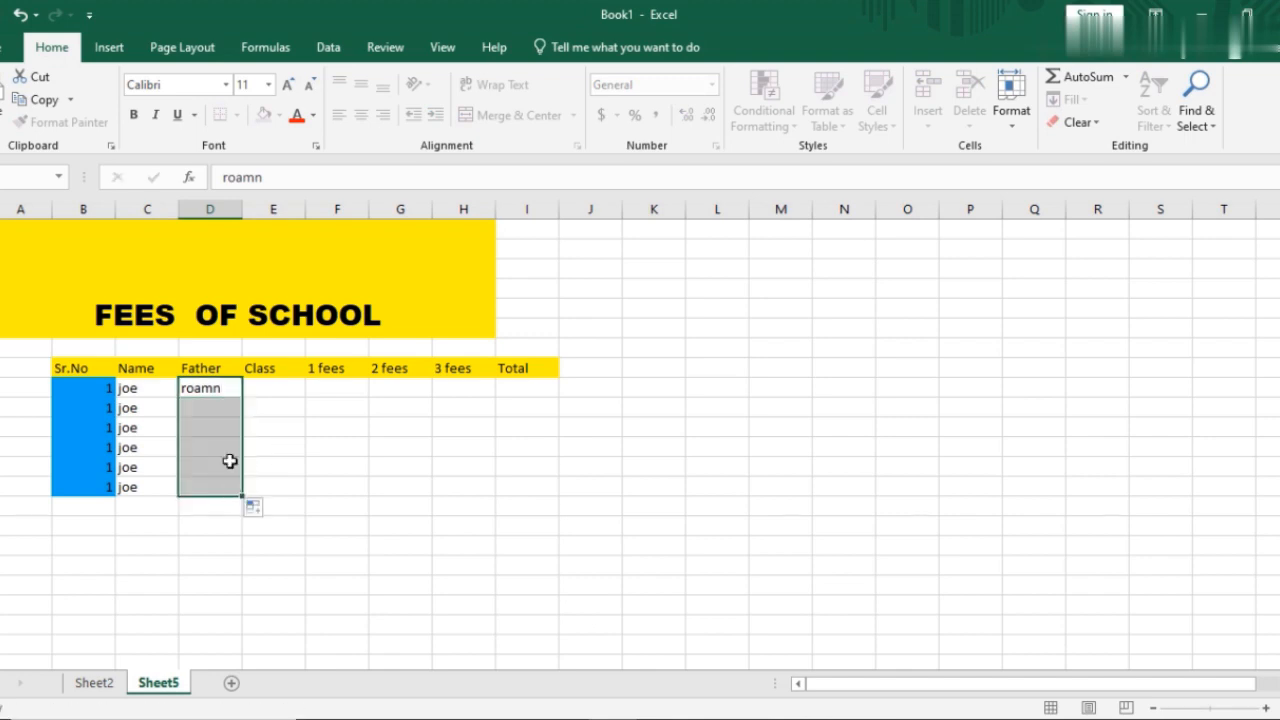
Enter 10 in the first row under Class and copy it down all six rows
{"action": "left_click", "coordinate": [283, 374]}
{"action": "left_click", "coordinate": [283, 394]}
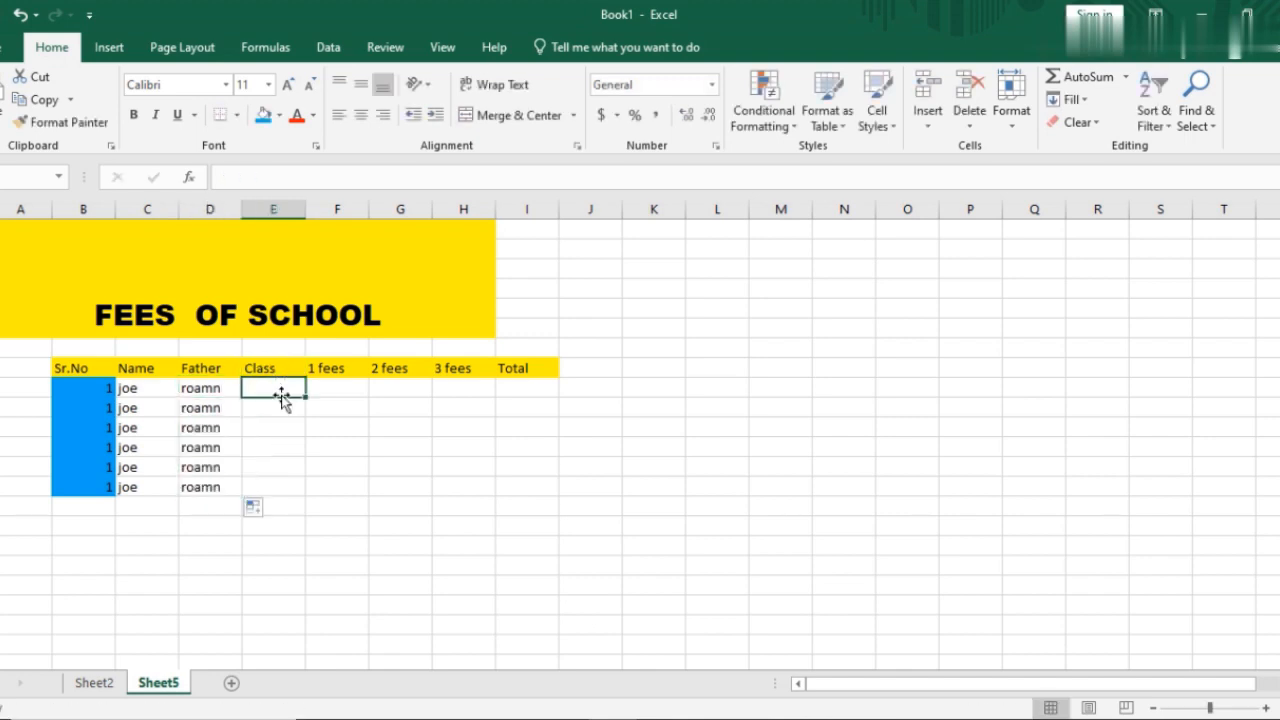
{"action": "type", "text": "10"}
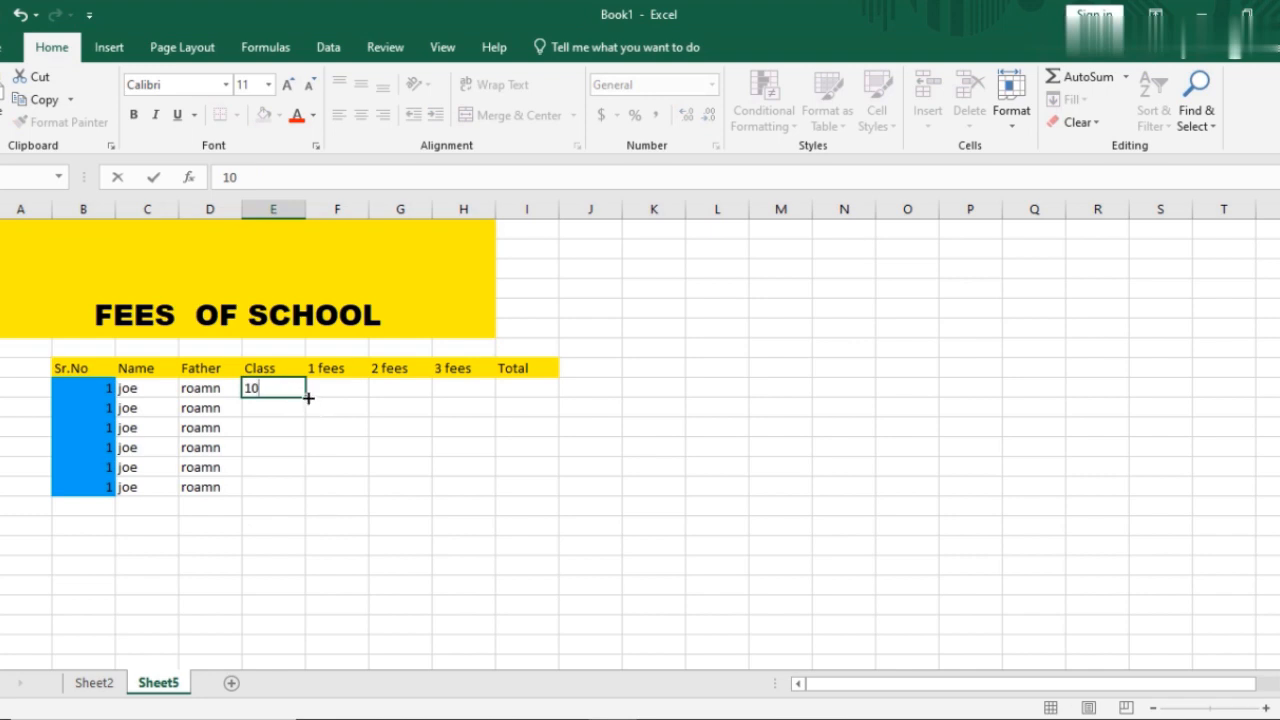
{"action": "left_click_drag", "start_coordinate": [309, 398], "coordinate": [309, 497]}
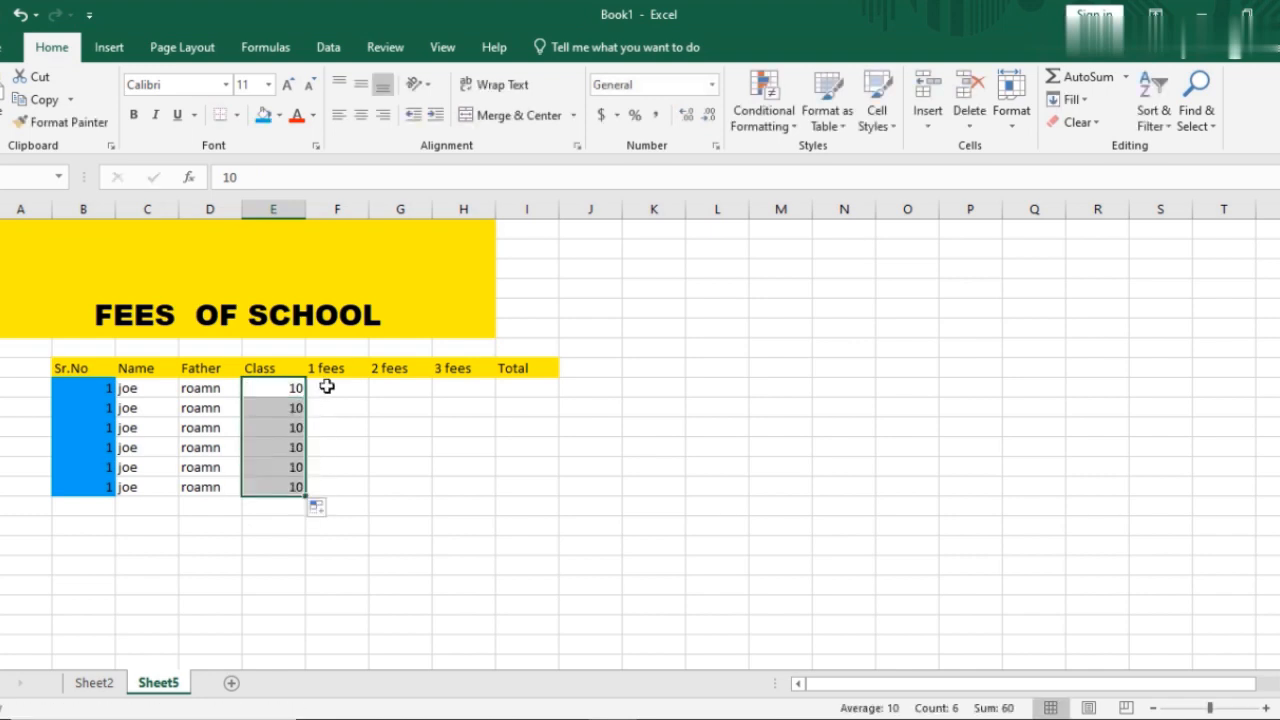
Fill the six rows of the 1 fees column with 400, 567, 334, 566, 544 and 33
{"action": "left_click", "coordinate": [327, 387]}
{"action": "type", "text": "4"}
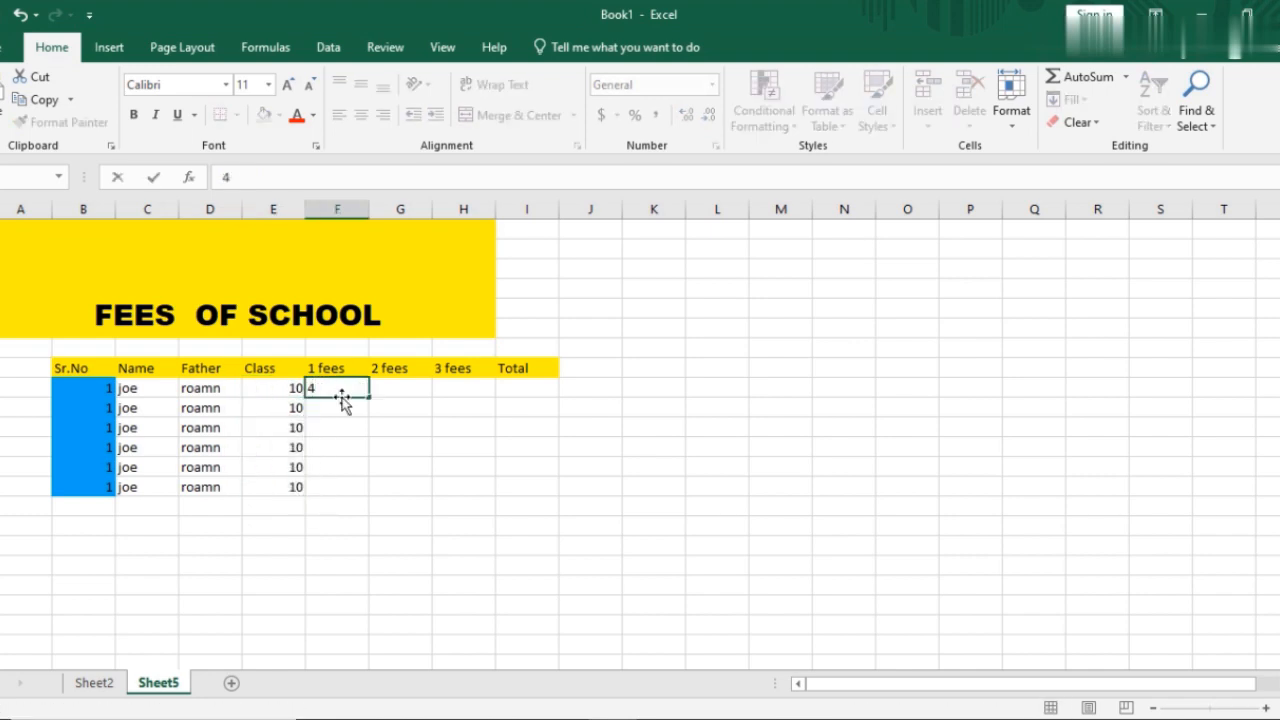
{"action": "type", "text": "00"}
{"action": "left_click", "coordinate": [357, 408]}
{"action": "type", "text": "567"}
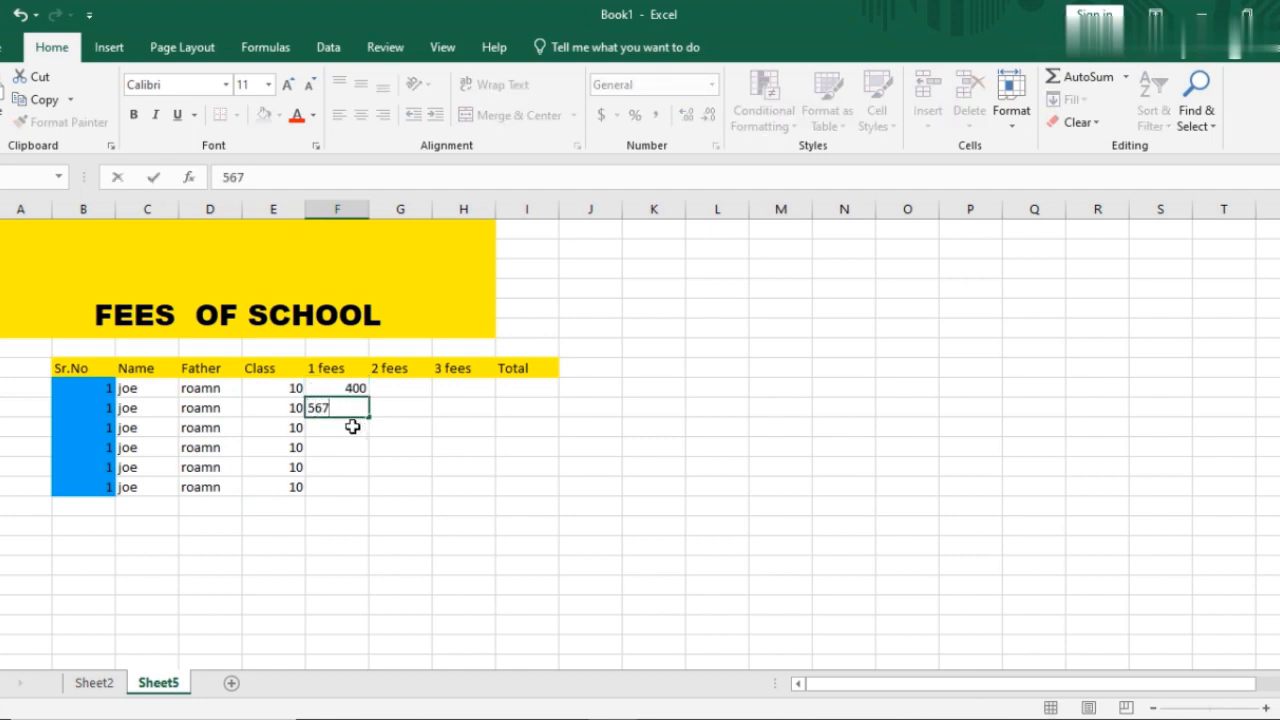
{"action": "left_click", "coordinate": [353, 427]}
{"action": "type", "text": "334"}
{"action": "left_click", "coordinate": [356, 449]}
{"action": "type", "text": "56"}
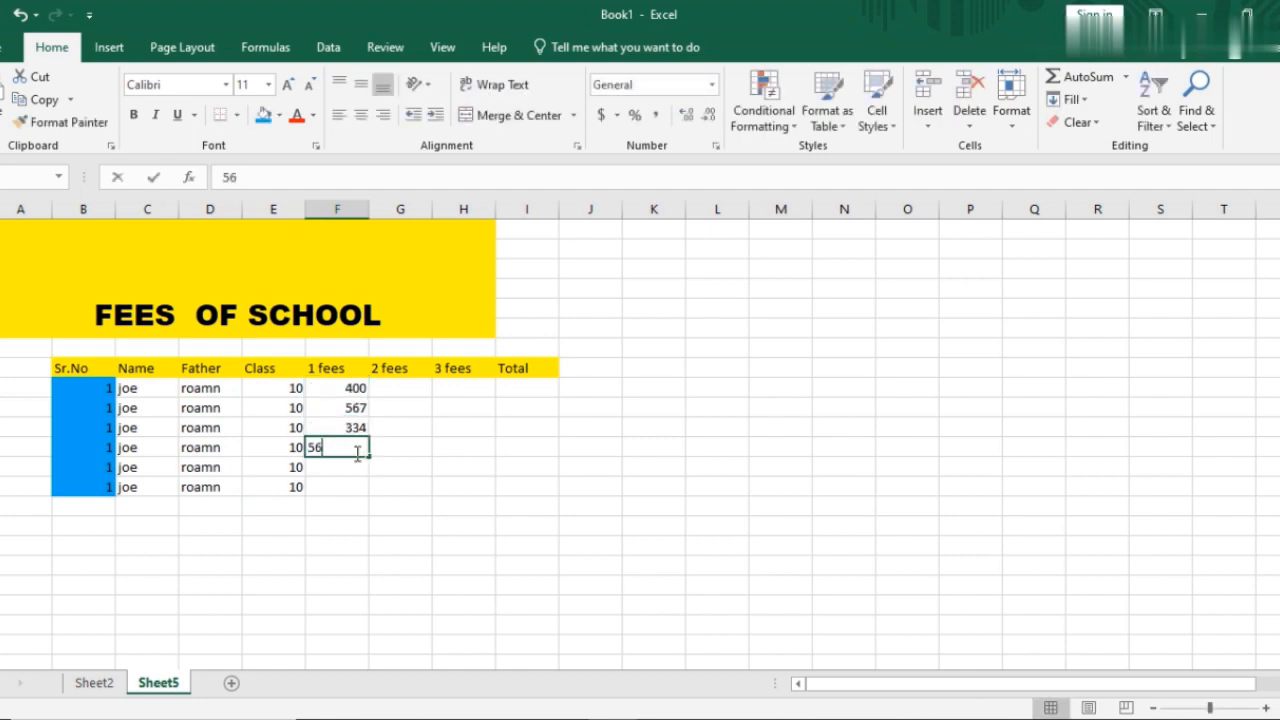
{"action": "type", "text": "6"}
{"action": "left_click", "coordinate": [346, 467]}
{"action": "type", "text": "544"}
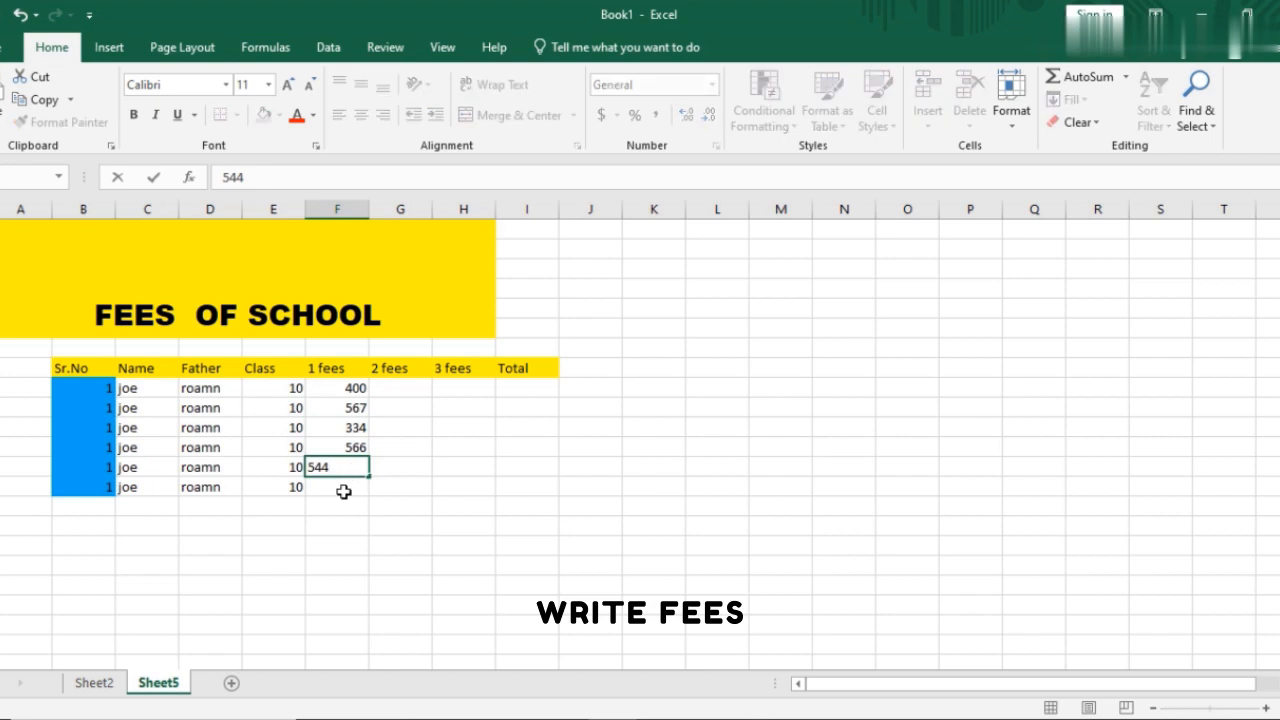
{"action": "left_click", "coordinate": [343, 491]}
{"action": "type", "text": "33"}
Fill the six rows of the 2 fees column with 22, 33, 44, 55, 6677 and 7
{"action": "left_click", "coordinate": [405, 408]}
{"action": "type", "text": "3"}
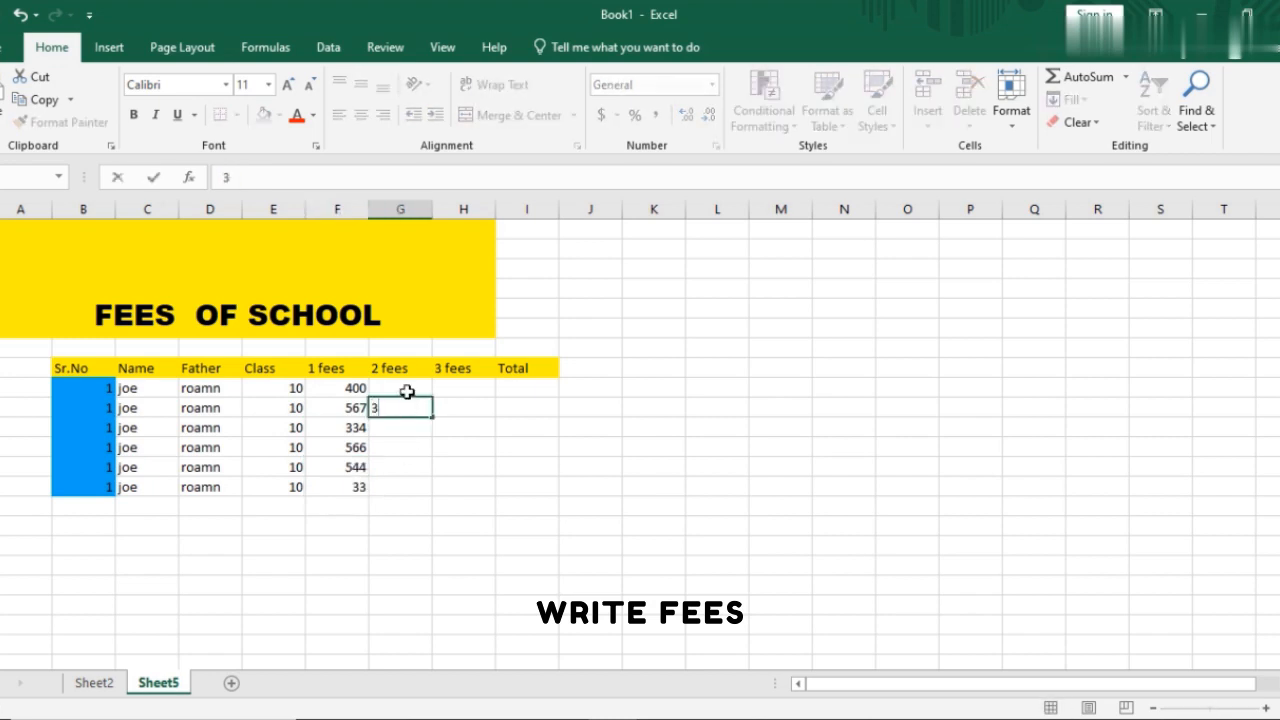
{"action": "type", "text": "3"}
{"action": "left_click", "coordinate": [407, 391]}
{"action": "type", "text": "22"}
{"action": "left_click", "coordinate": [400, 425]}
{"action": "type", "text": "44"}
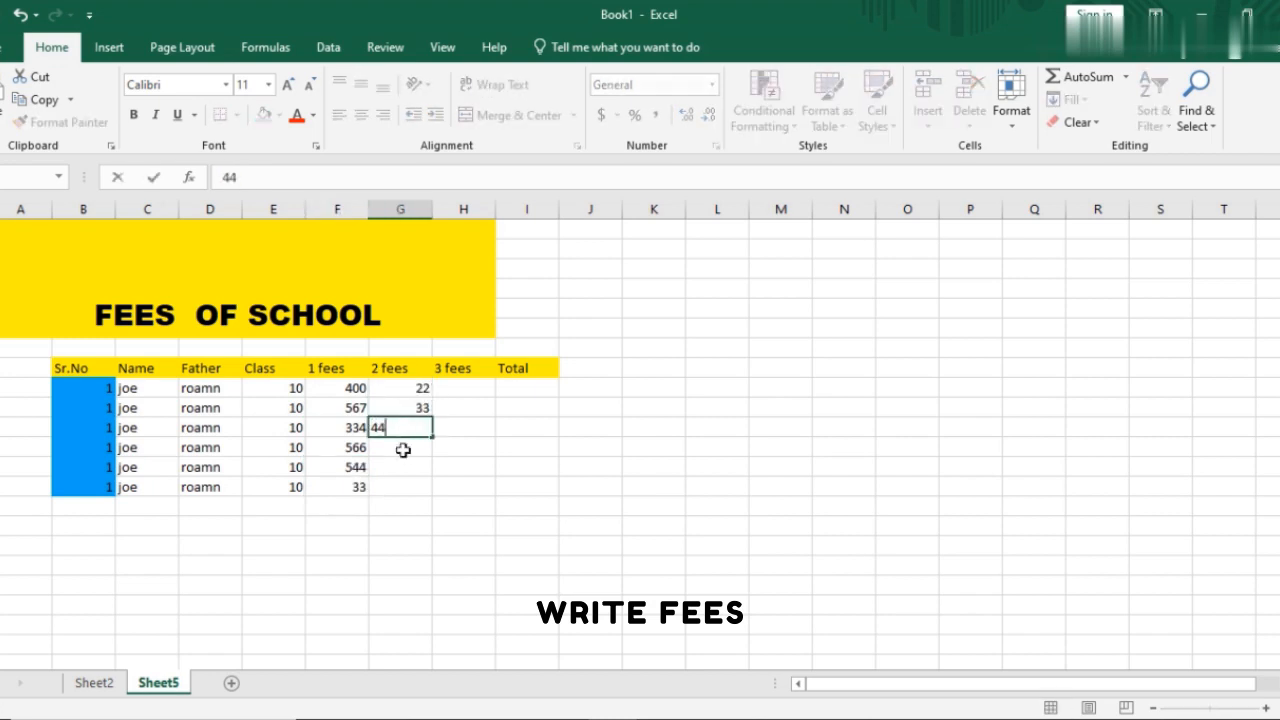
{"action": "left_click", "coordinate": [403, 450]}
{"action": "type", "text": "55"}
{"action": "left_click", "coordinate": [406, 467]}
{"action": "type", "text": "66"}
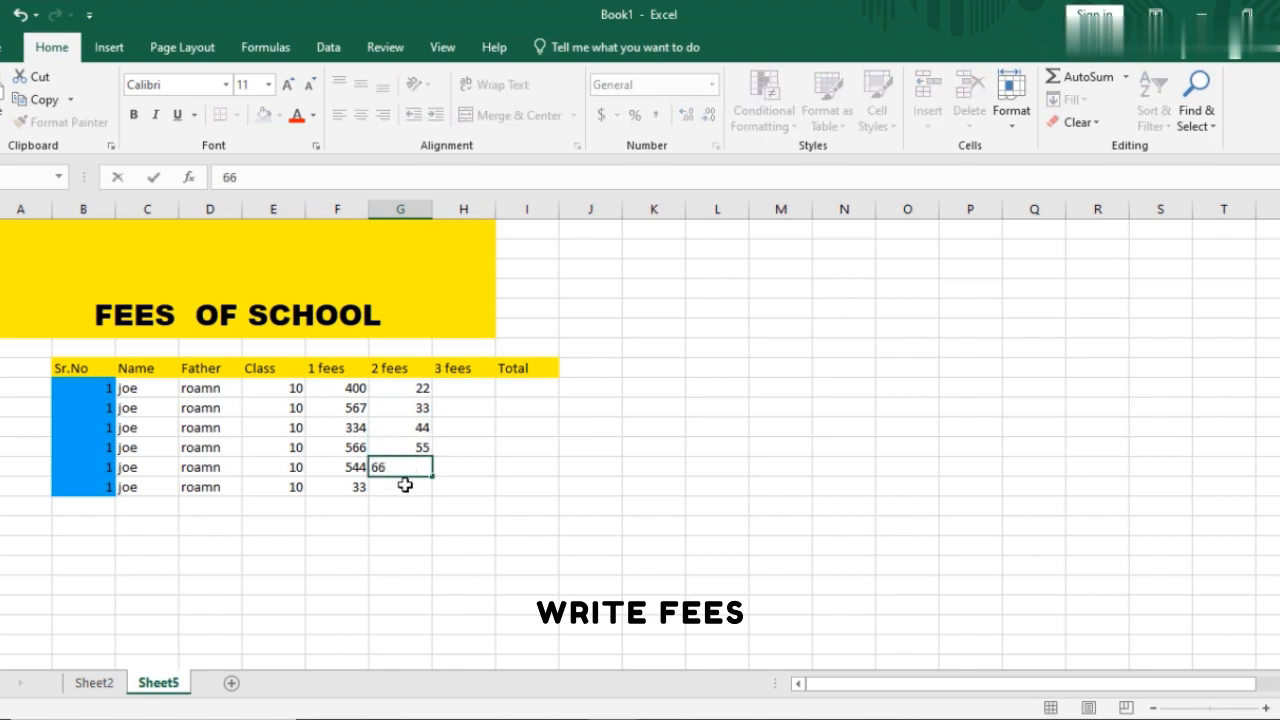
{"action": "type", "text": "77"}
{"action": "left_click", "coordinate": [407, 486]}
{"action": "left_click", "coordinate": [418, 467]}
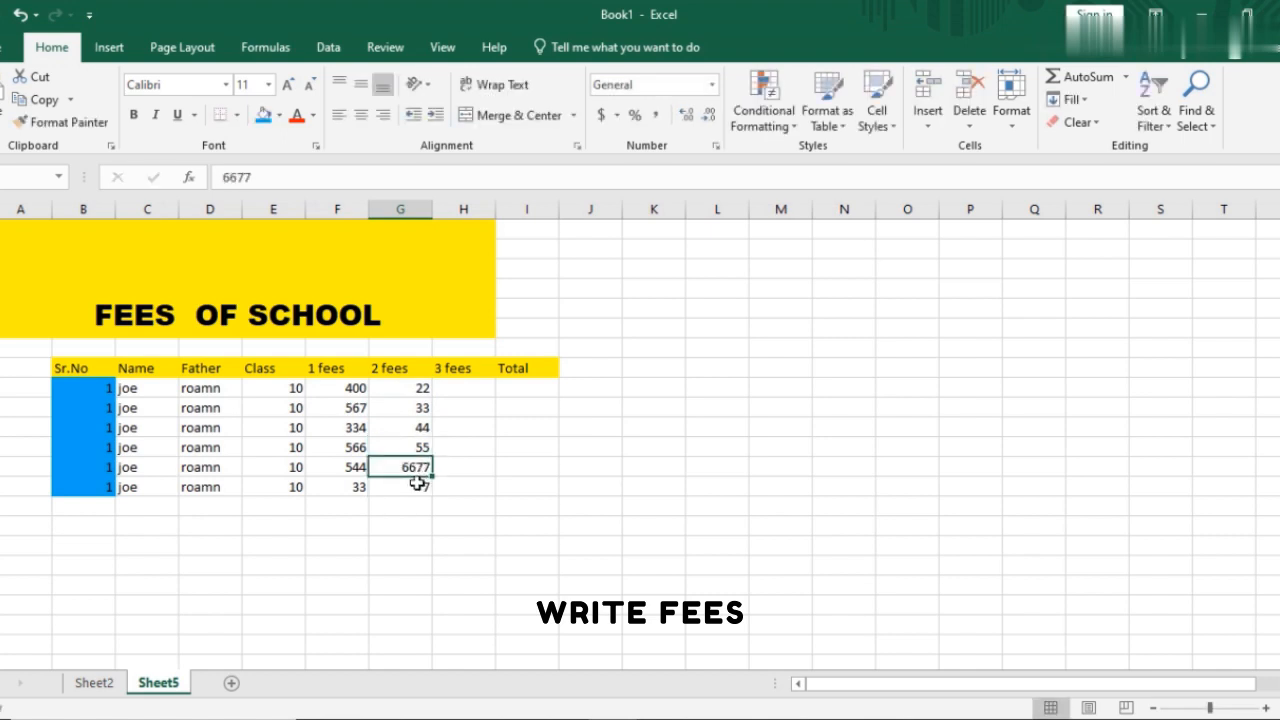
Fill the six rows of the 3 fees column with 446, 566, 100, 122, 44 and 66
{"action": "left_click", "coordinate": [460, 388]}
{"action": "type", "text": "446"}
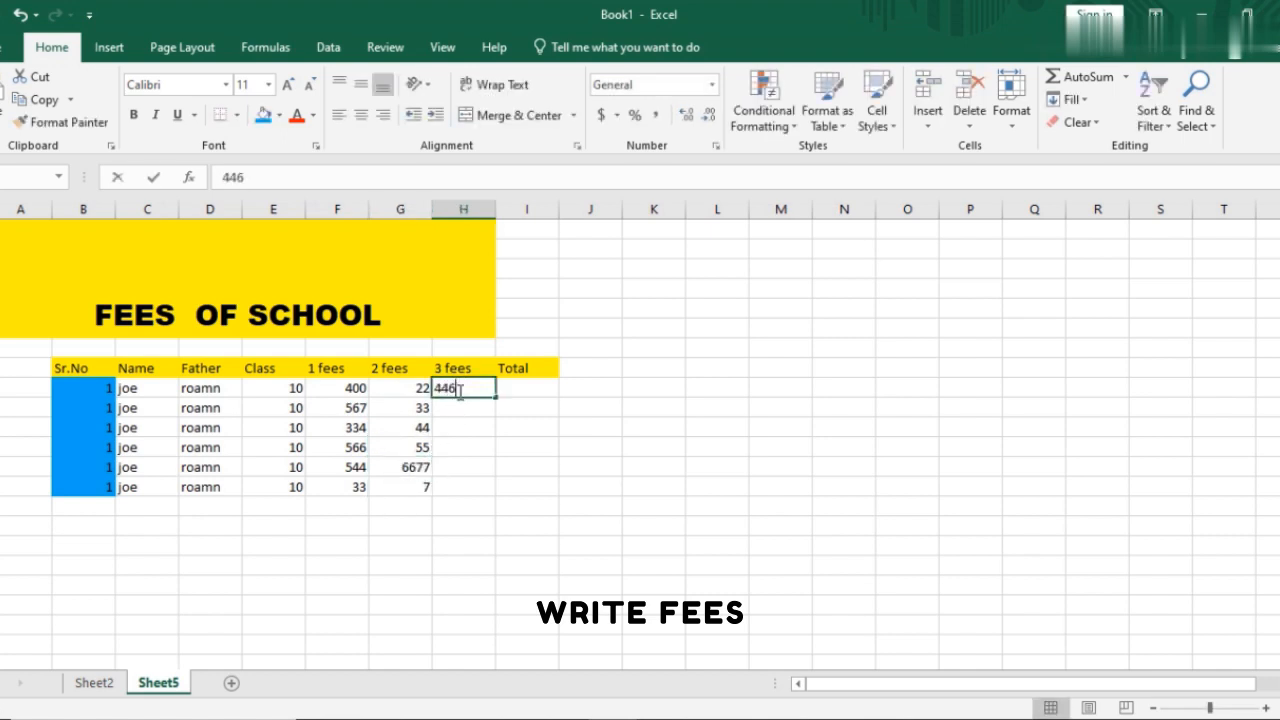
{"action": "left_click", "coordinate": [466, 408]}
{"action": "type", "text": "566"}
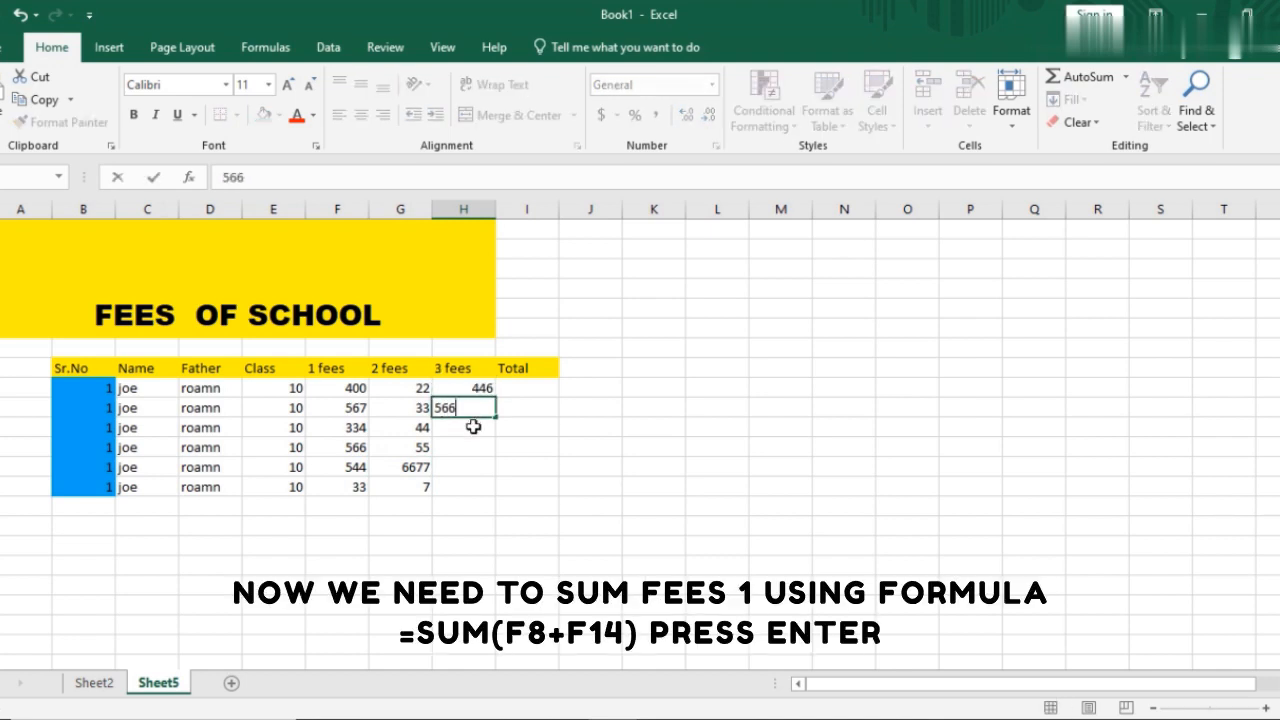
{"action": "key", "text": "Return"}
{"action": "type", "text": "100"}
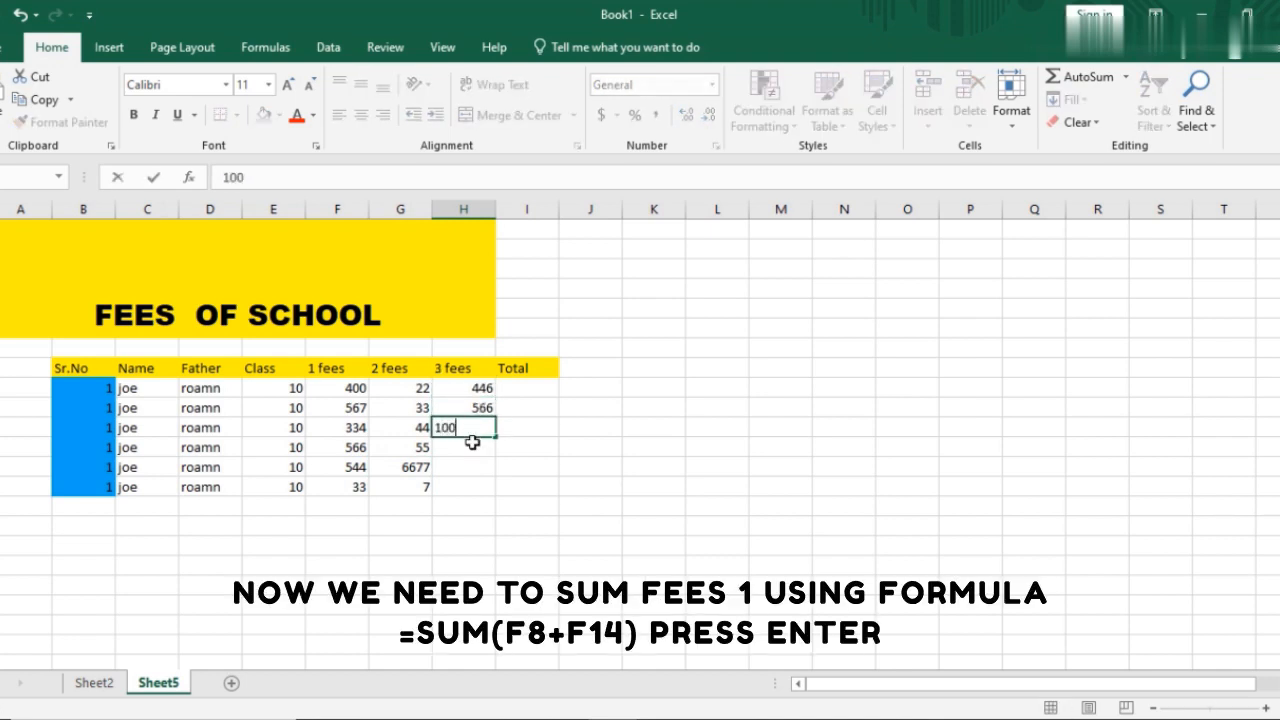
{"action": "key", "text": "Return"}
{"action": "type", "text": "122"}
{"action": "key", "text": "Return"}
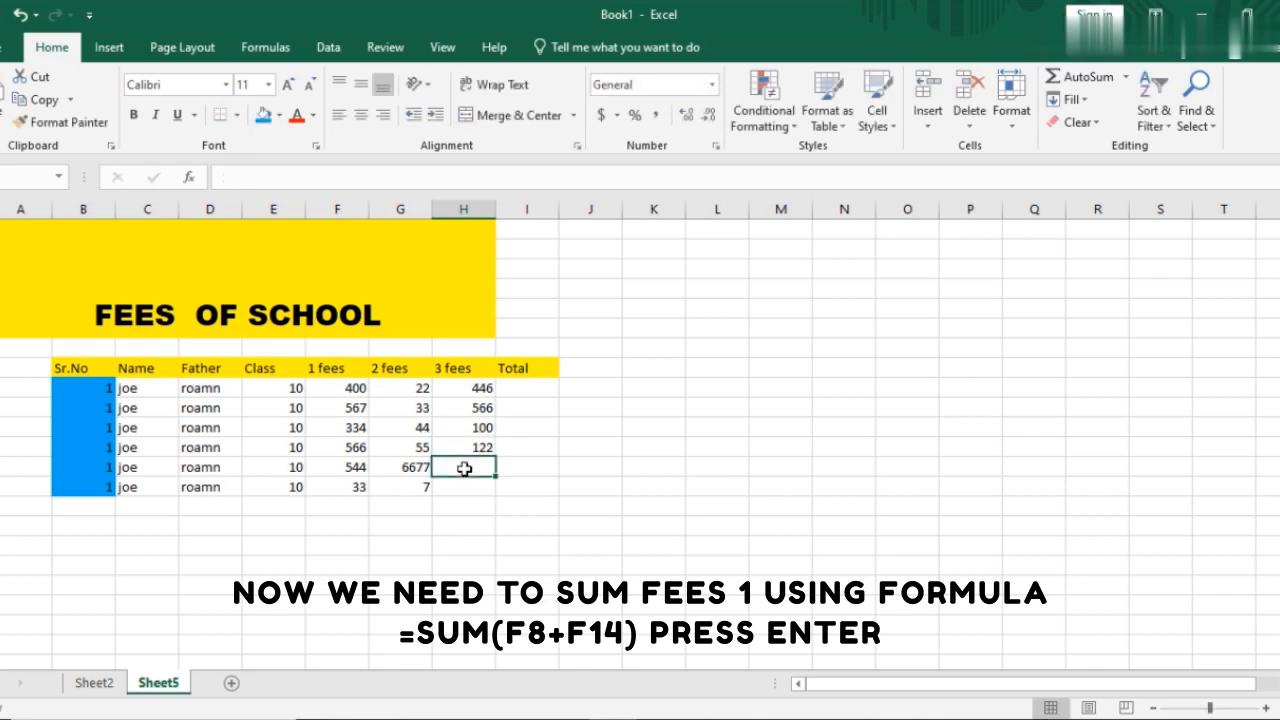
{"action": "type", "text": "44"}
{"action": "key", "text": "Return"}
{"action": "type", "text": "6"}
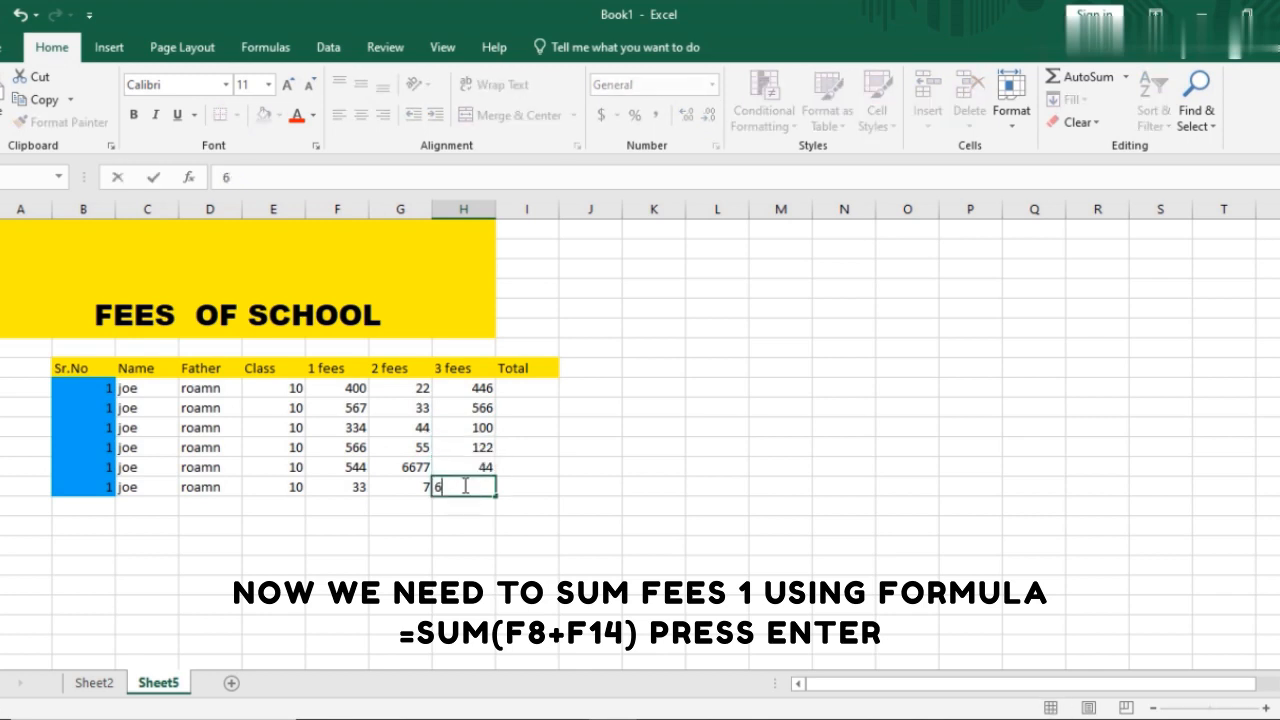
{"action": "type", "text": "6"}
Apply a green fill to the three empty cells directly below the 1 fees, 2 fees and 3 fees columns
{"action": "left_click", "coordinate": [310, 517]}
{"action": "left_click_drag", "start_coordinate": [369, 514], "coordinate": [496, 517]}
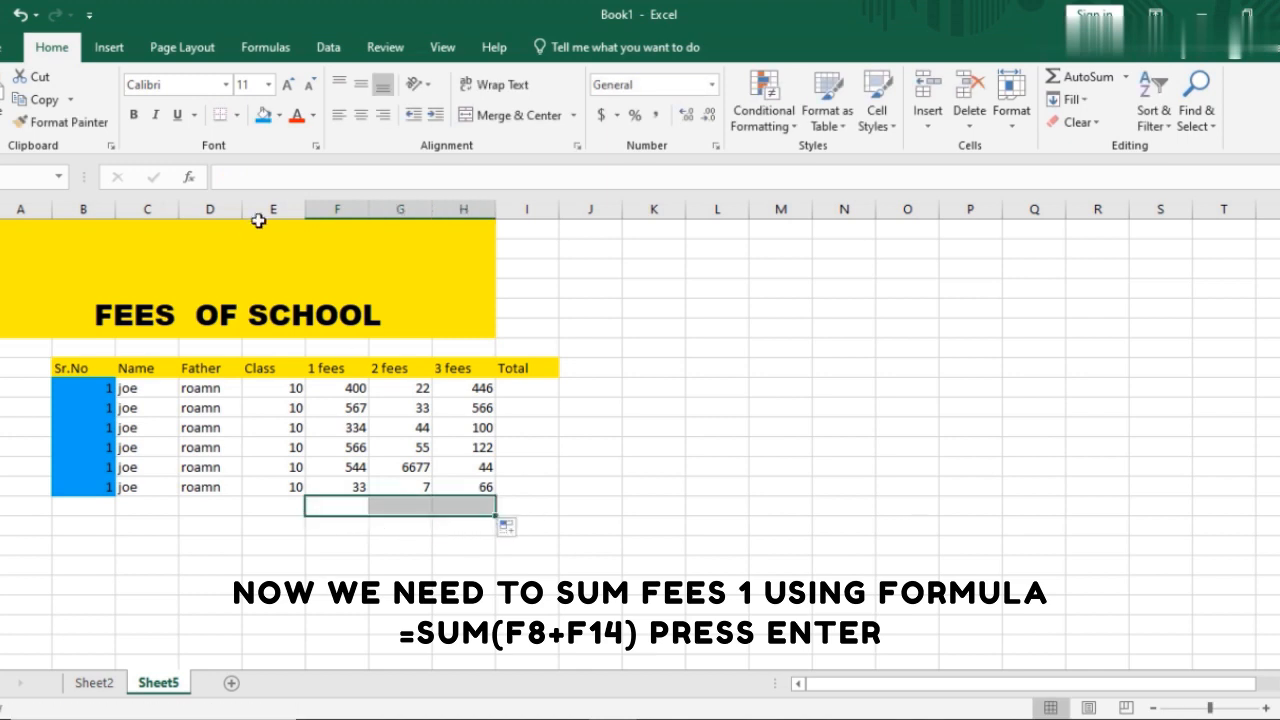
{"action": "left_click", "coordinate": [280, 116]}
{"action": "left_click", "coordinate": [334, 268]}
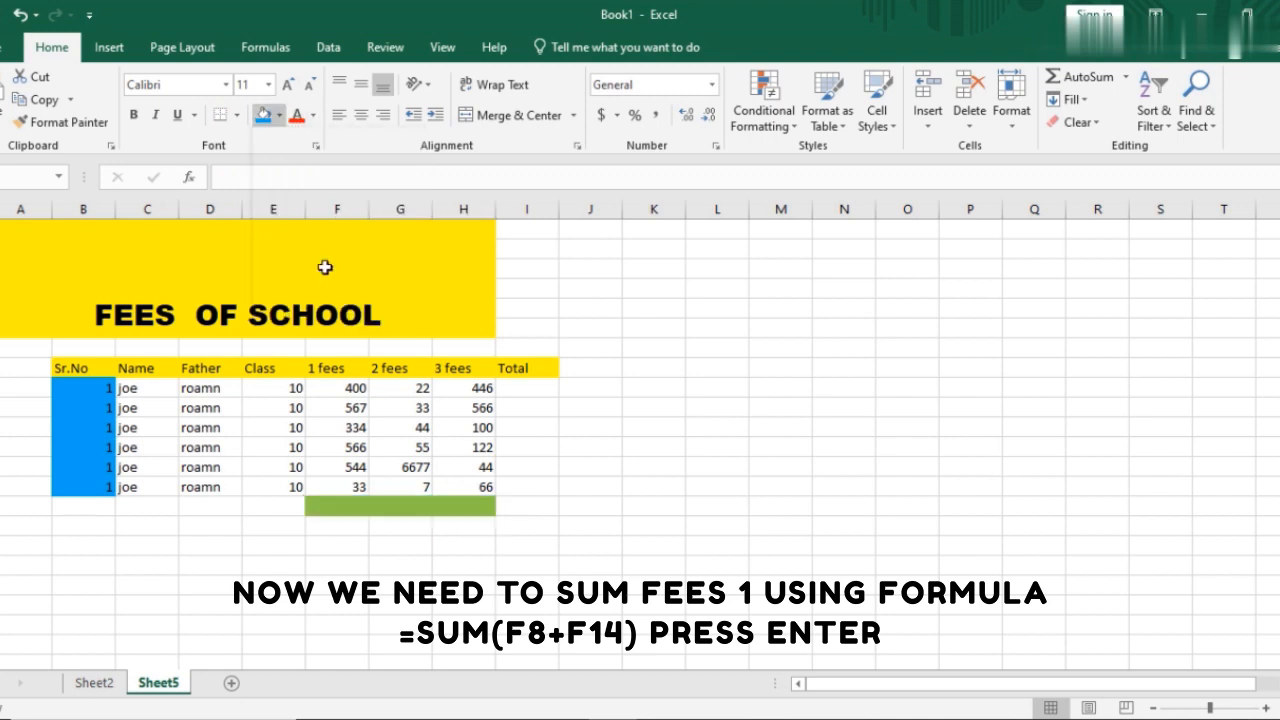
Total the 1 fees column in the green cell below it with =SUM(F9:F14)
{"action": "left_click", "coordinate": [323, 503]}
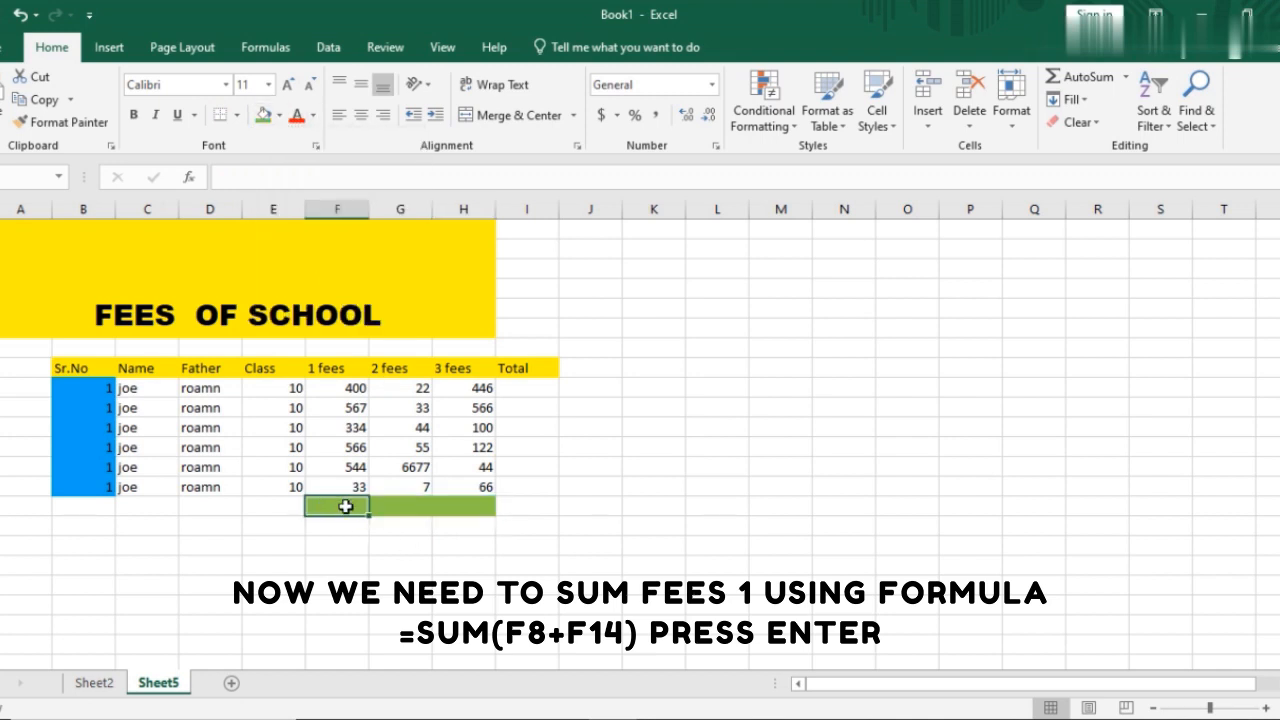
{"action": "type", "text": "="}
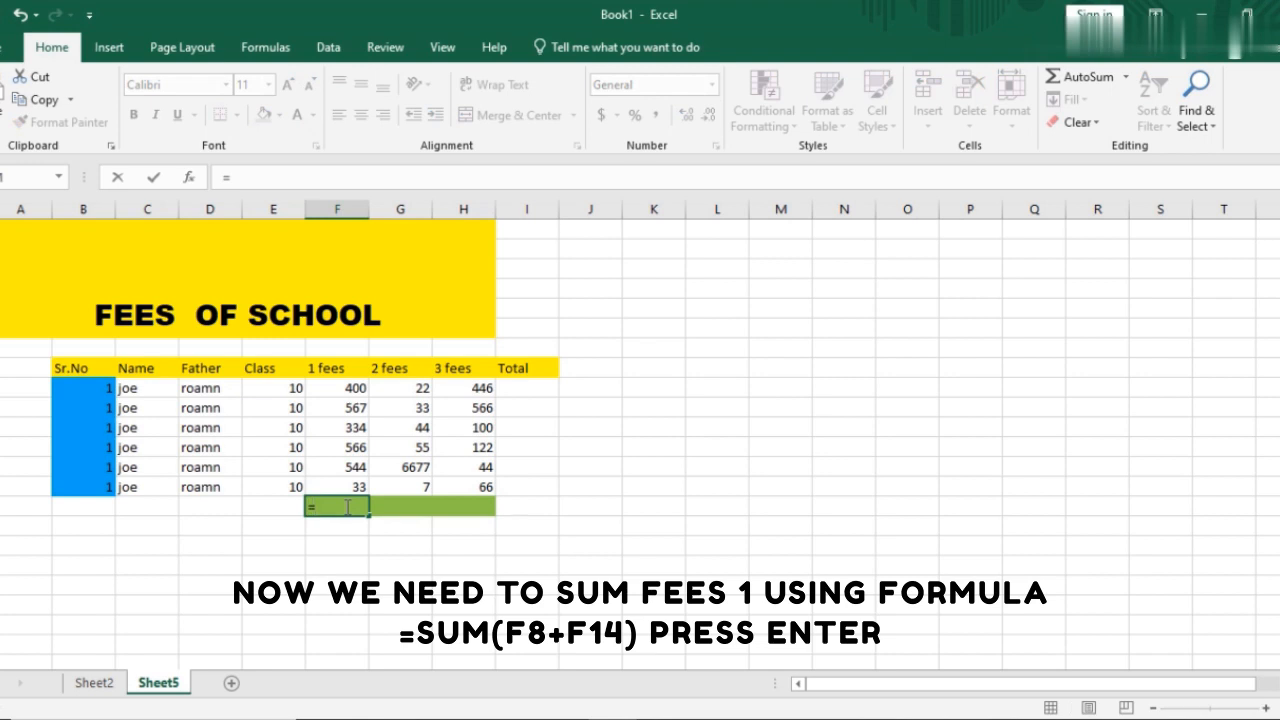
{"action": "type", "text": "sum"}
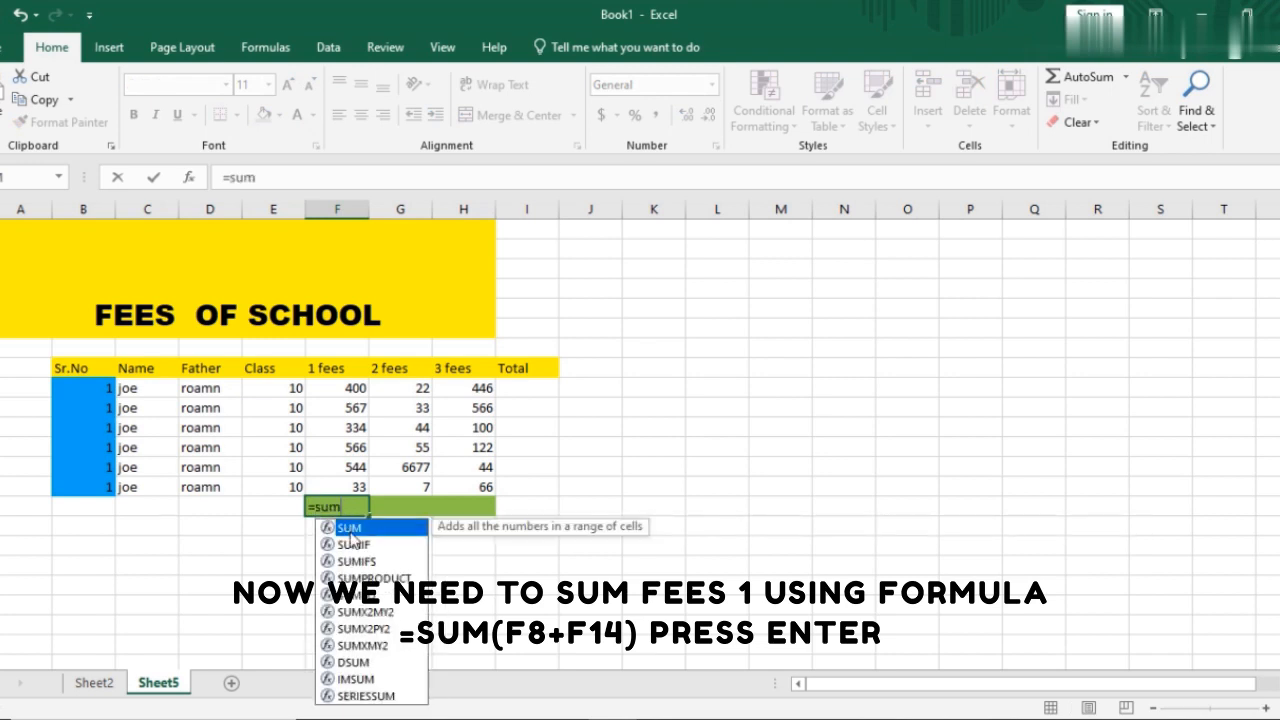
{"action": "type", "text": "("}
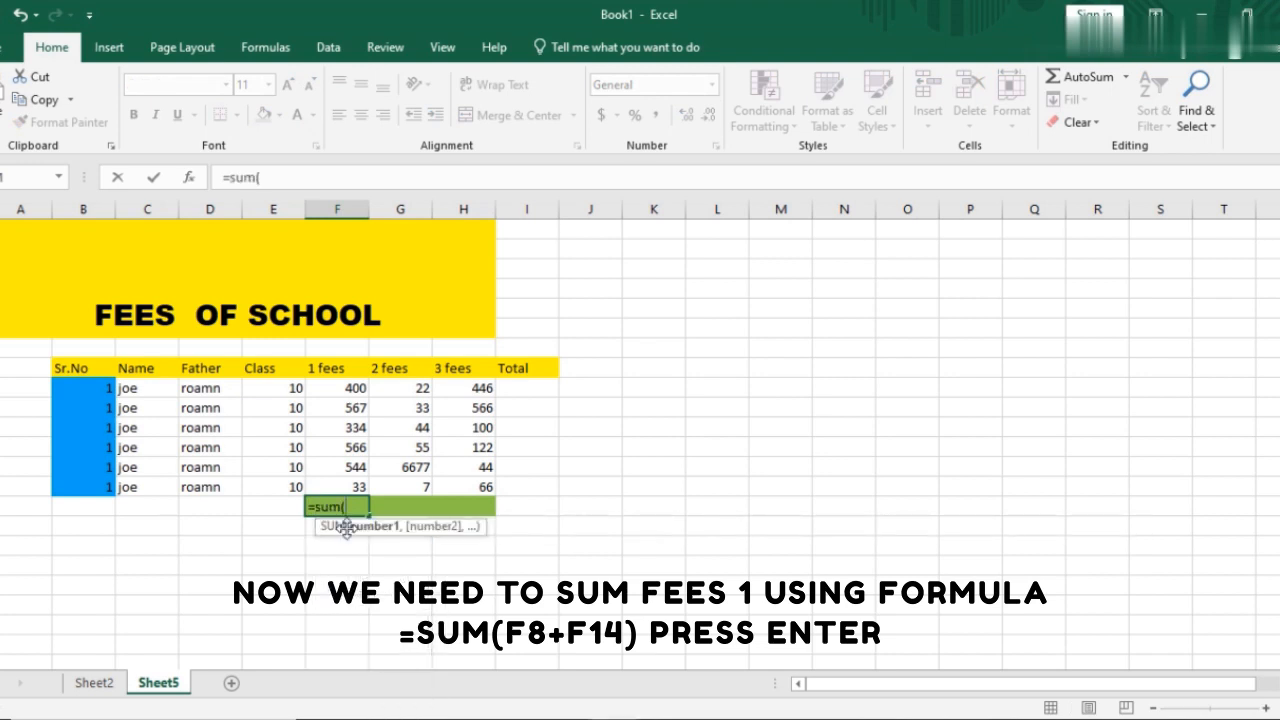
{"action": "left_click", "coordinate": [363, 393]}
{"action": "left_click_drag", "start_coordinate": [369, 393], "coordinate": [366, 499]}
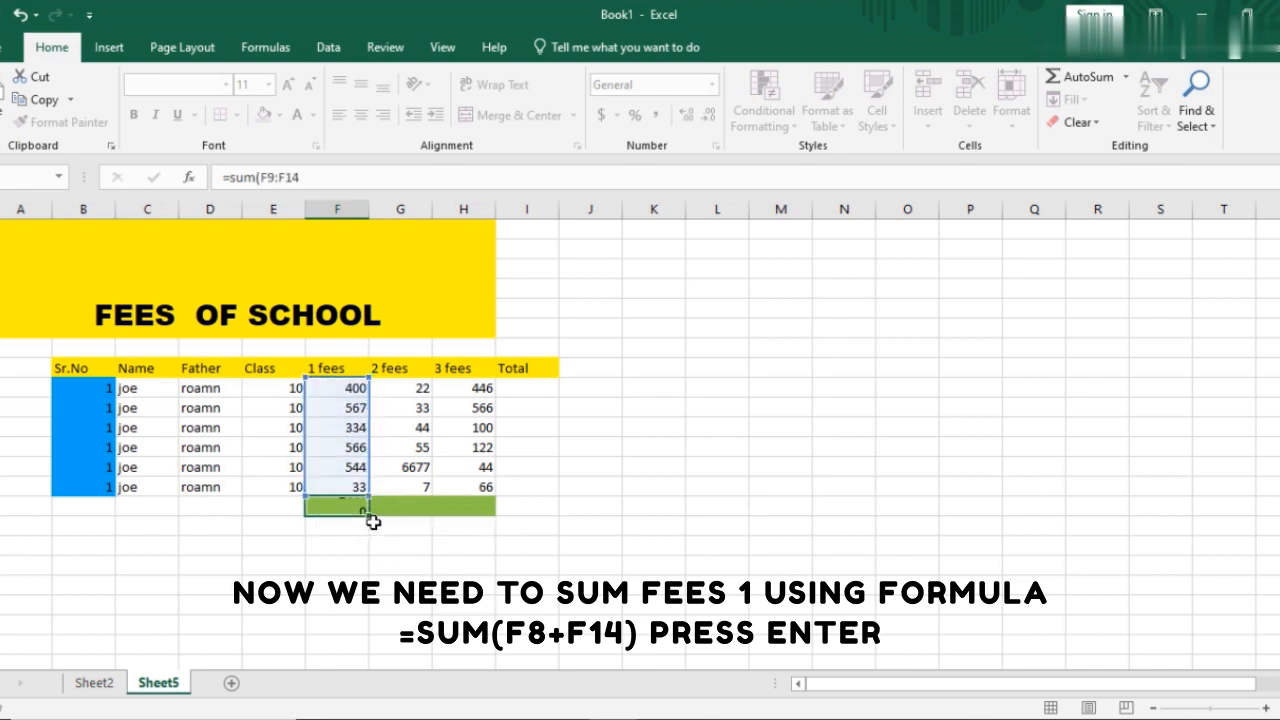
{"action": "key", "text": "Return"}
Total the 2 fees column in the green cell below it with =SUM(G9:G14)
{"action": "left_click", "coordinate": [414, 512]}
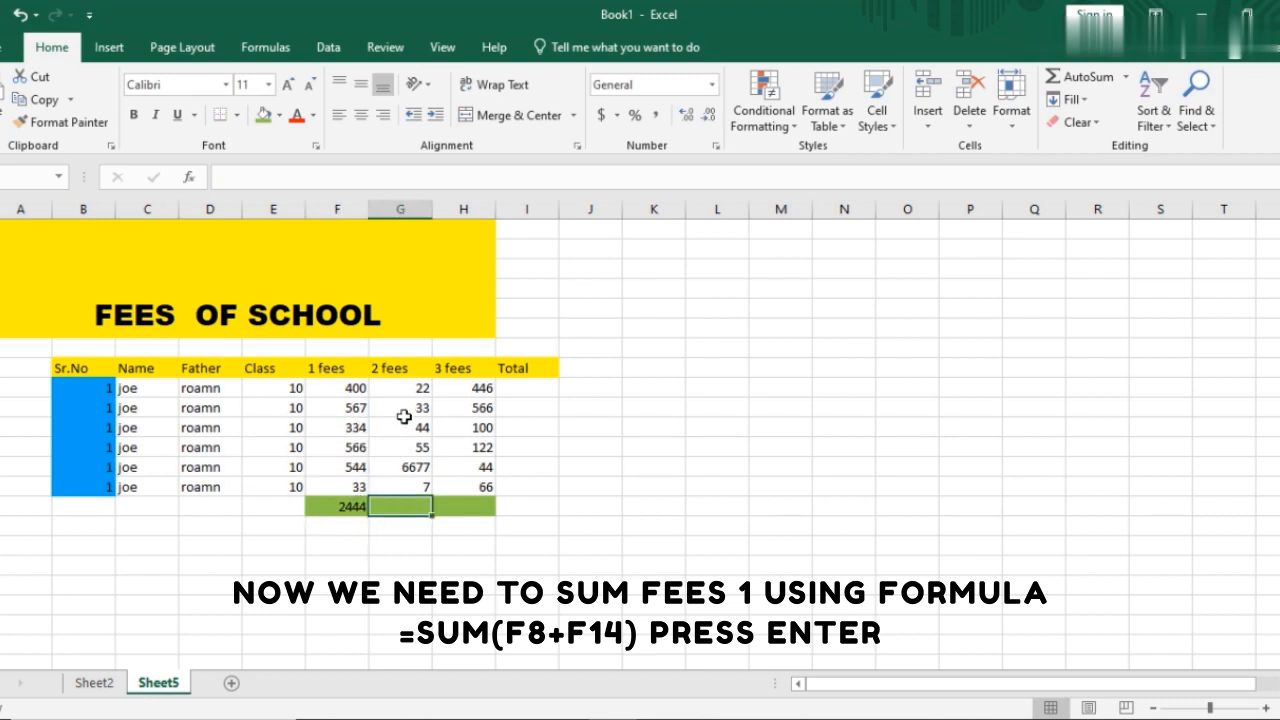
{"action": "left_click", "coordinate": [412, 390]}
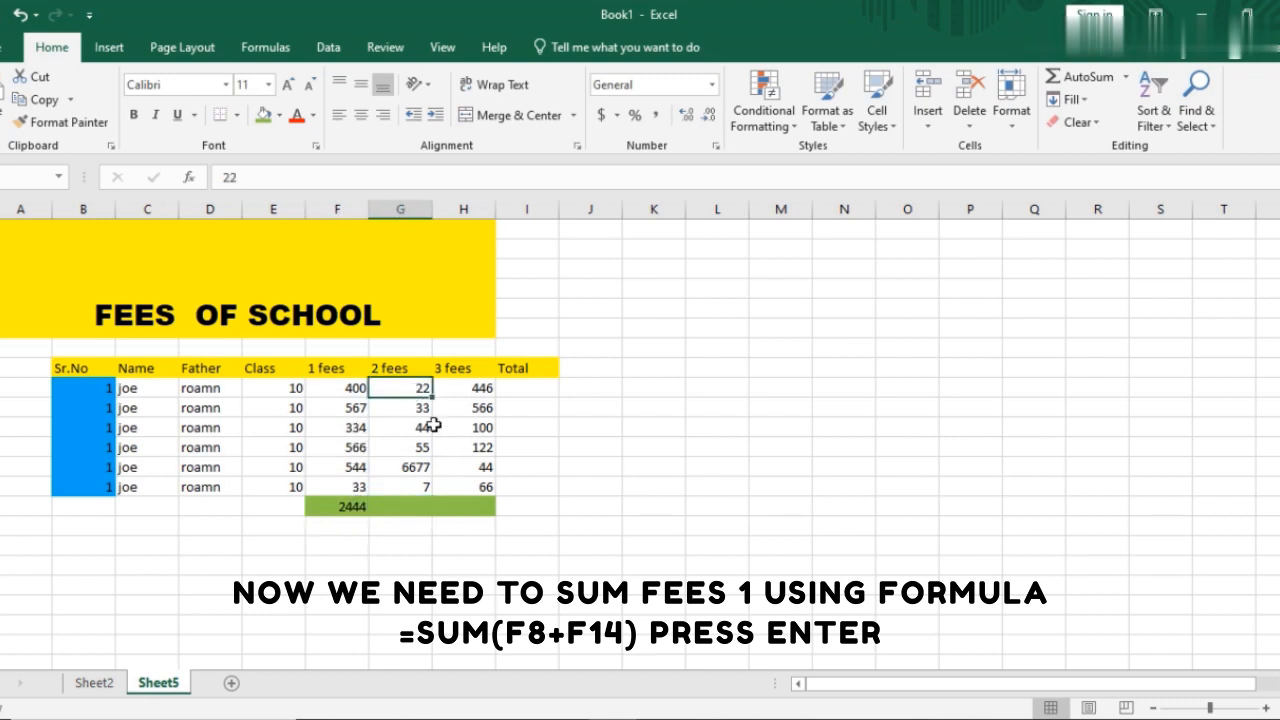
{"action": "left_click", "coordinate": [428, 505]}
{"action": "type", "text": "=s"}
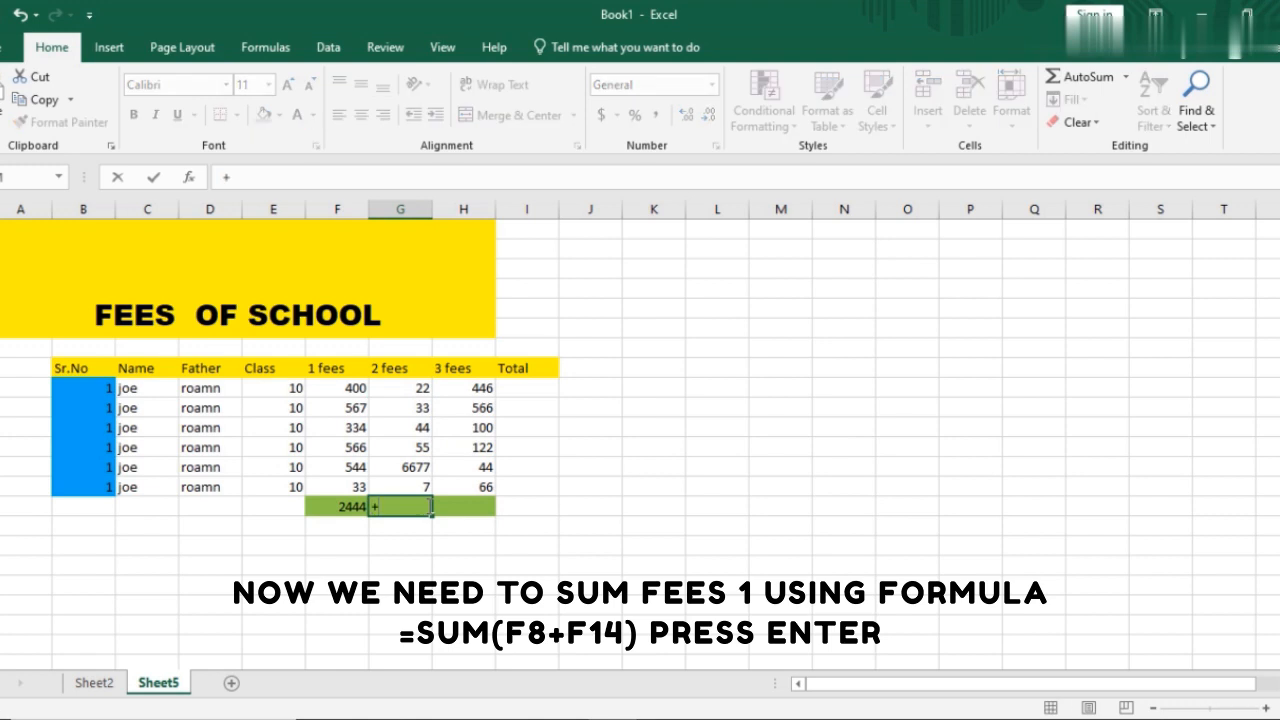
{"action": "type", "text": "um"}
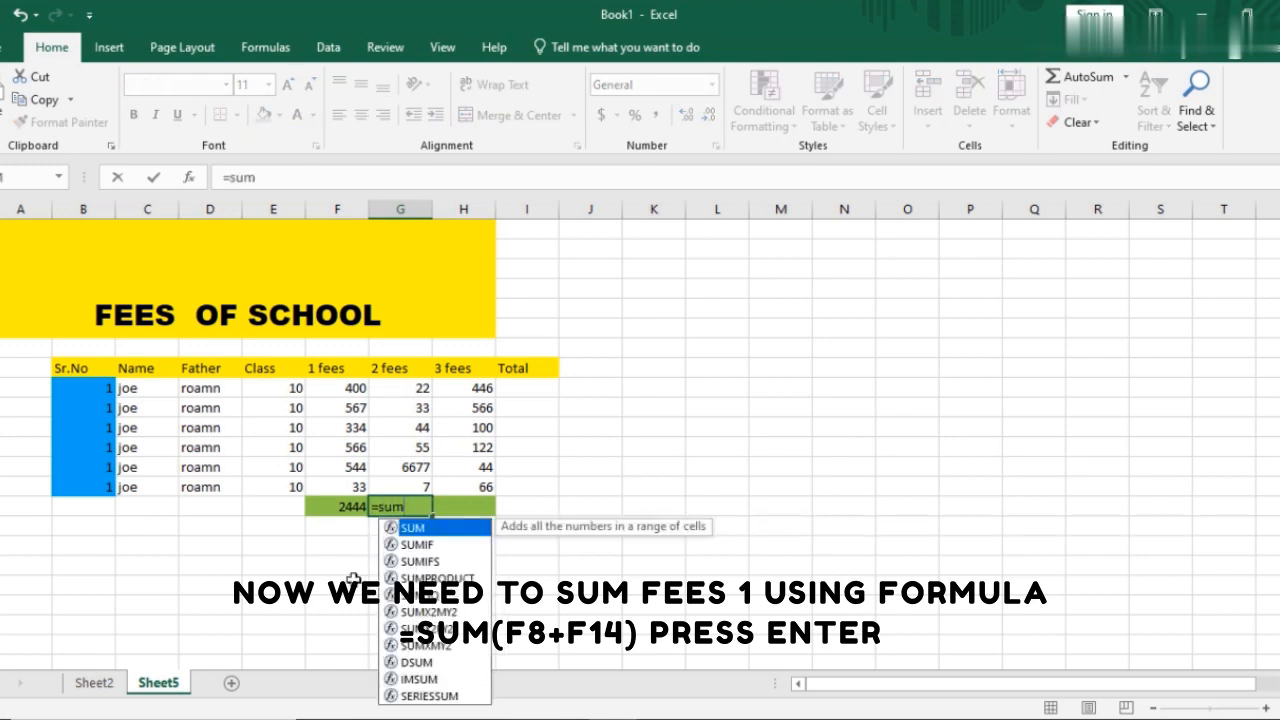
{"action": "type", "text": "("}
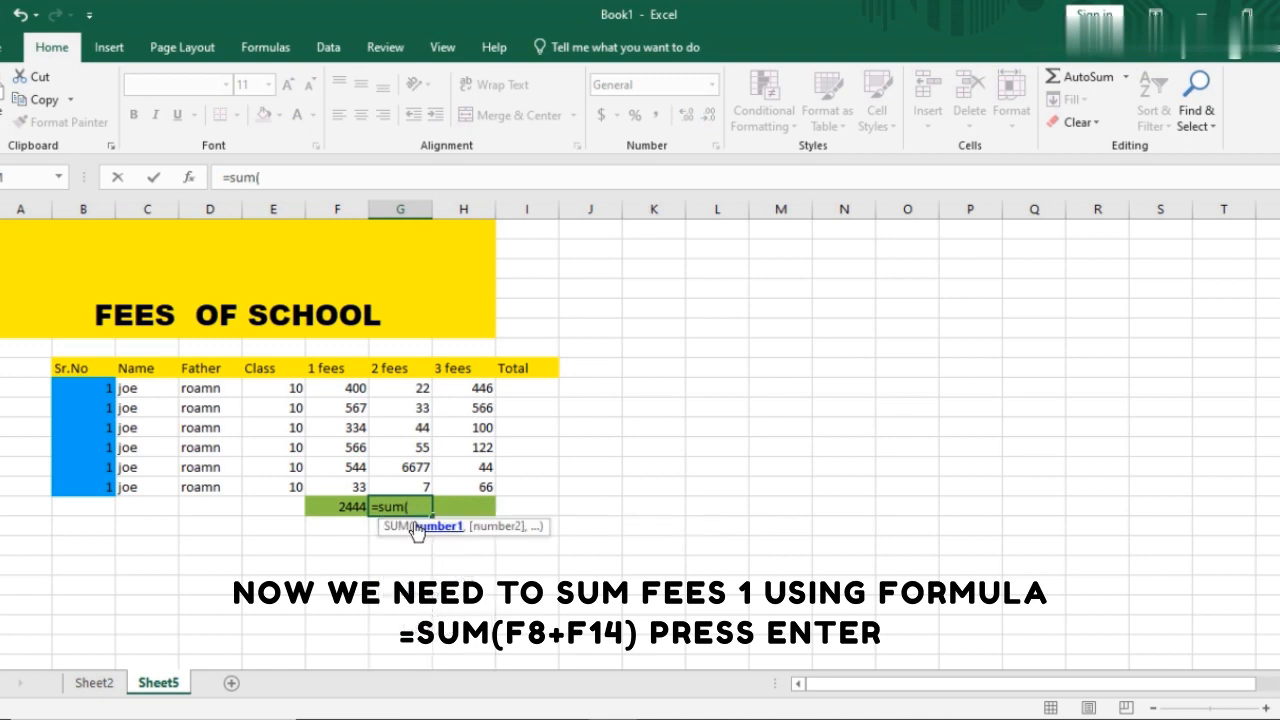
{"action": "left_click_drag", "start_coordinate": [427, 390], "coordinate": [425, 490]}
{"action": "key", "text": "Return"}
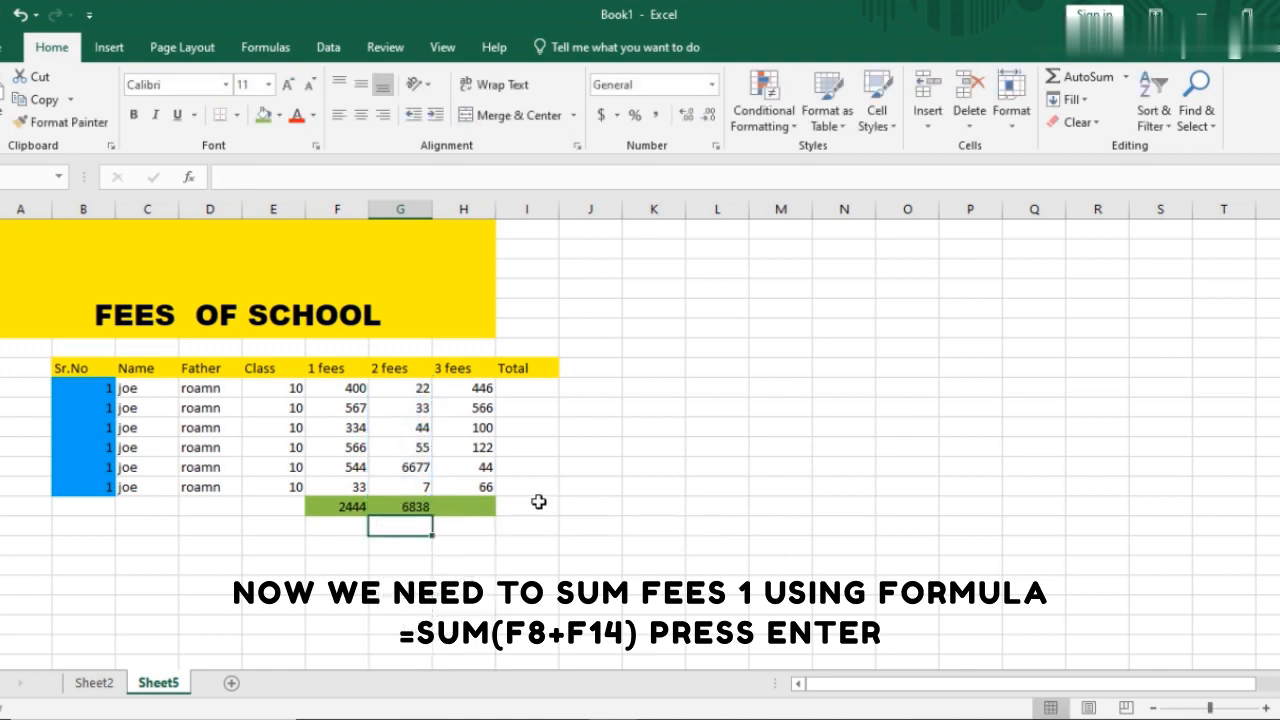
{"action": "left_click", "coordinate": [483, 389]}
{"action": "left_click", "coordinate": [455, 510]}
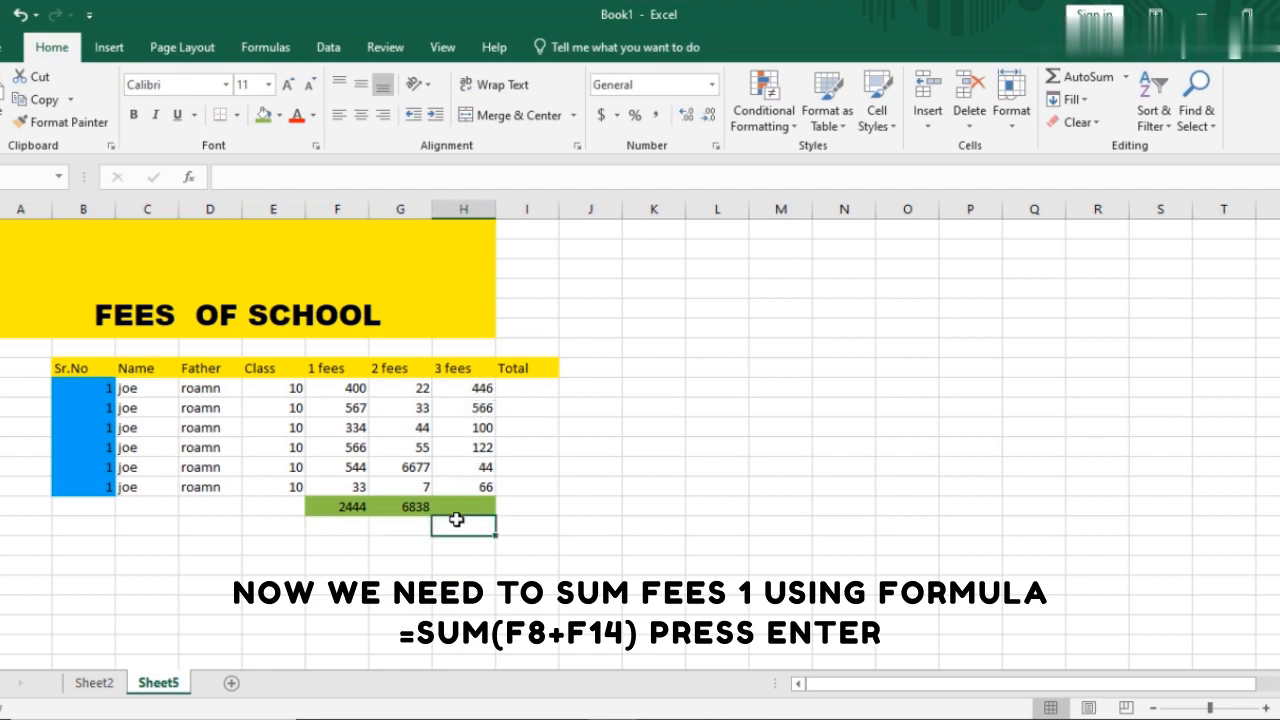
{"action": "type", "text": "su"}
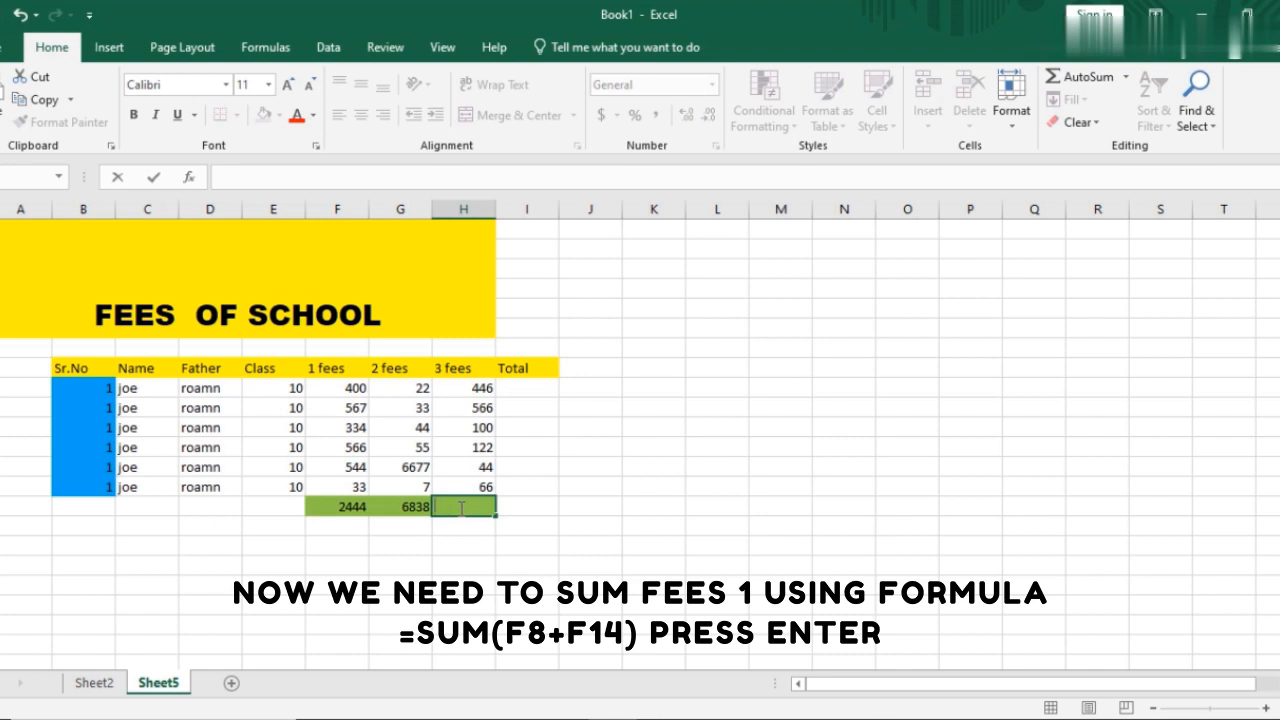
Copy the SUM formula under 2 fees across into the green cell under 3 fees
{"action": "left_click", "coordinate": [403, 505]}
{"action": "left_click_drag", "start_coordinate": [431, 515], "coordinate": [494, 514]}
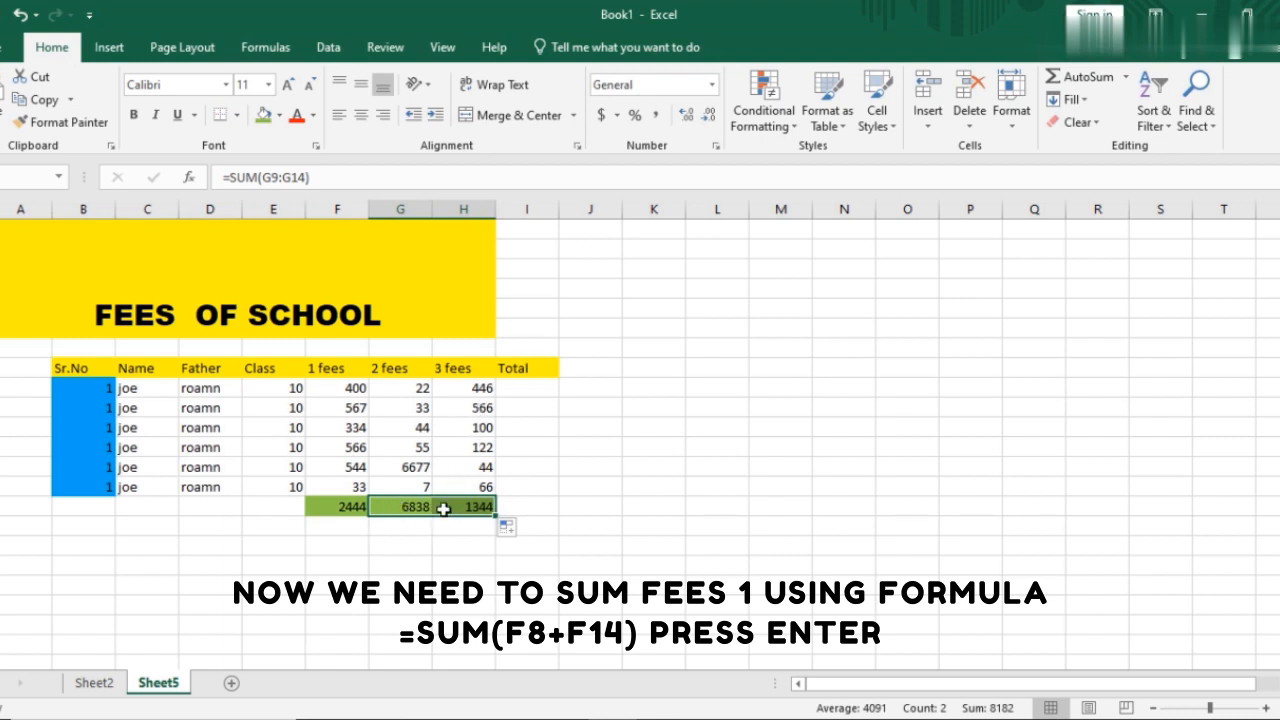
{"action": "key", "text": "ctrl+z"}
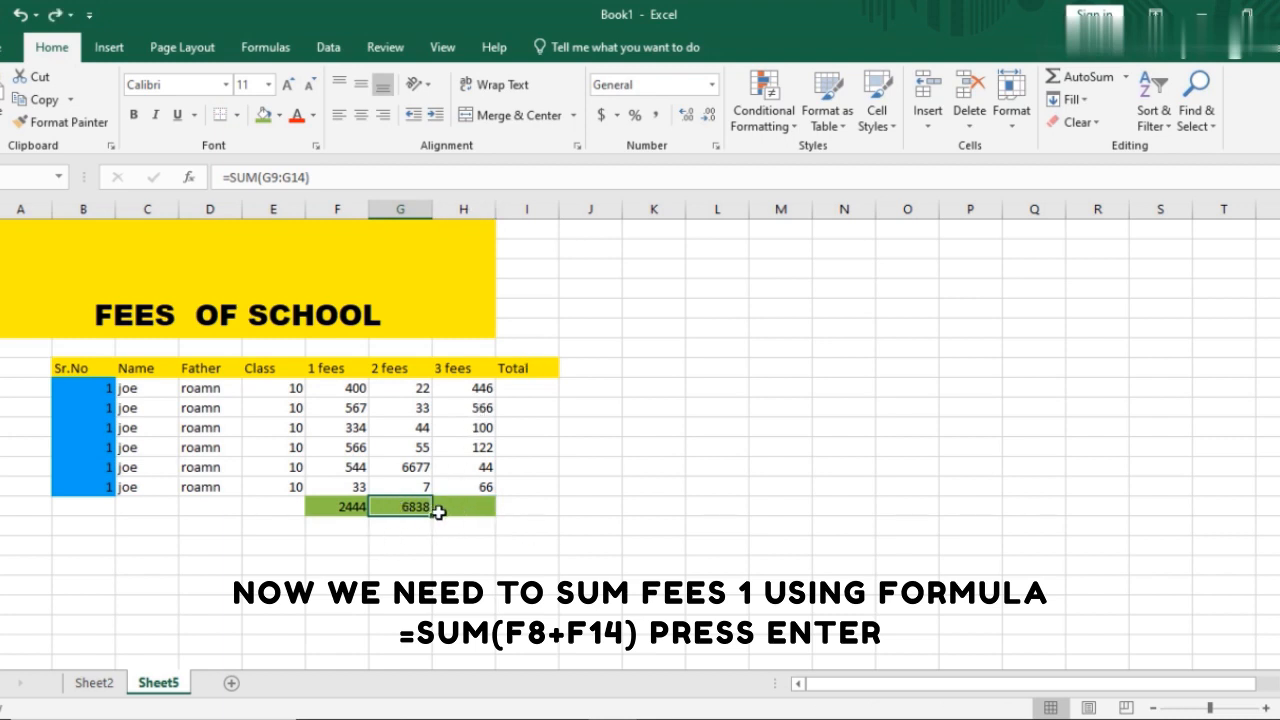
{"action": "left_click_drag", "start_coordinate": [428, 512], "coordinate": [495, 512]}
Enter a SUM of F9:H9 in the first student row of the Total column
{"action": "left_click", "coordinate": [520, 397]}
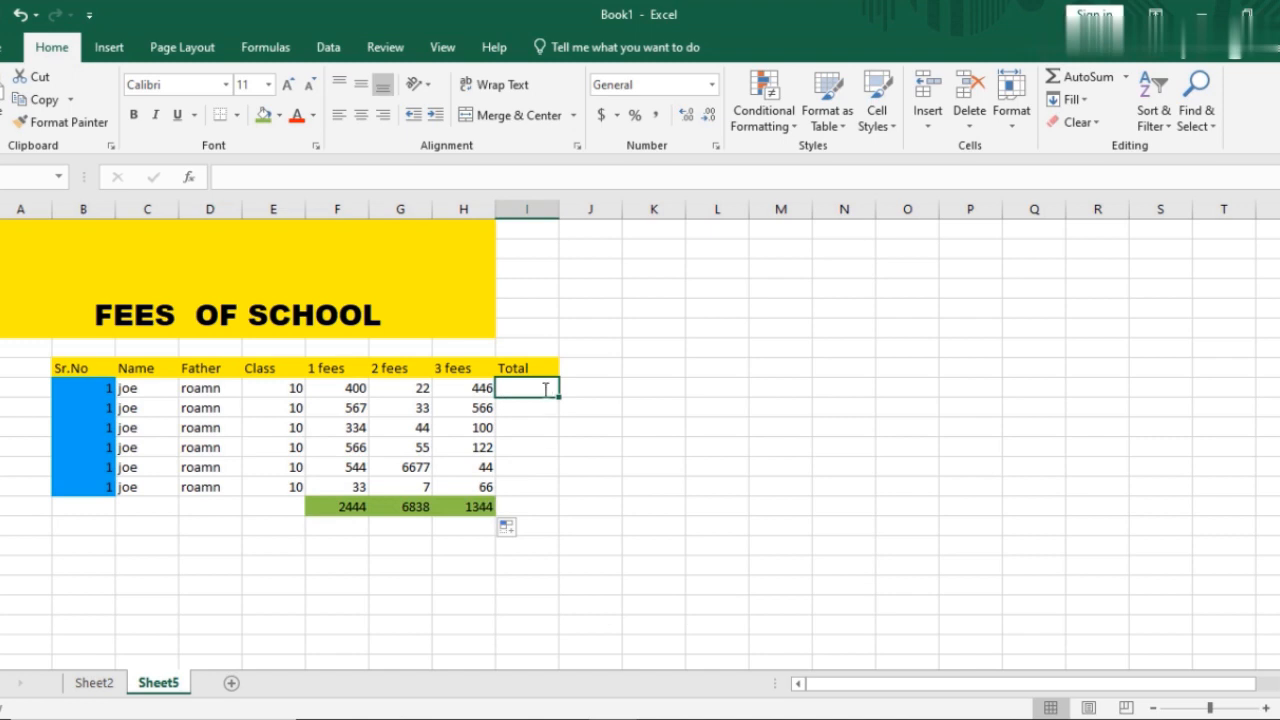
{"action": "type", "text": "=sum"}
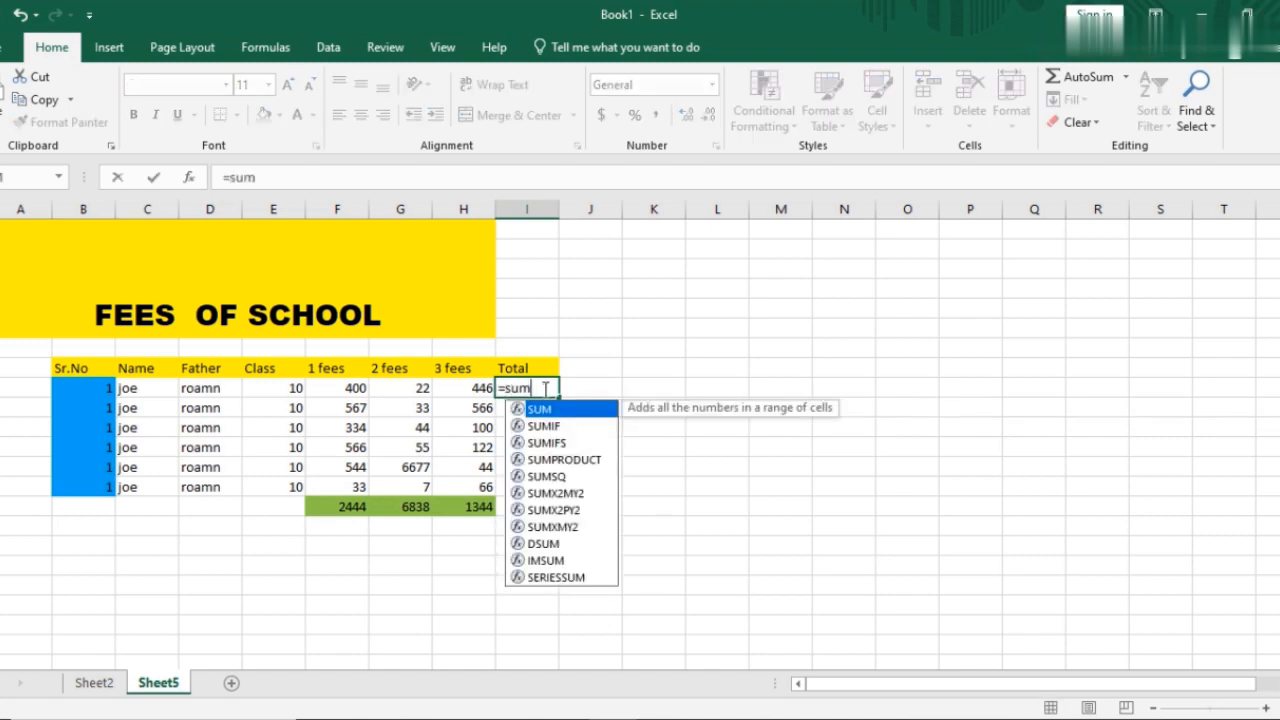
{"action": "type", "text": "("}
{"action": "left_click_drag", "start_coordinate": [362, 392], "coordinate": [470, 392]}
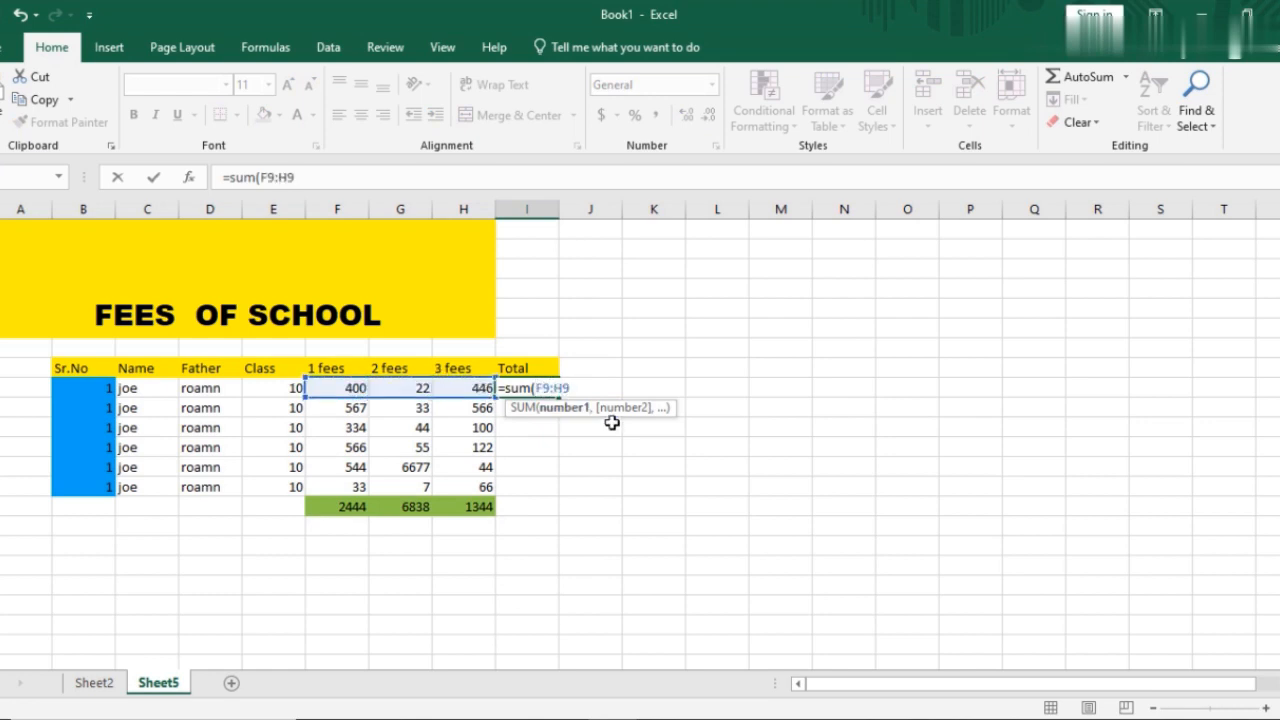
{"action": "key", "text": "Return"}
Fill the first student's Total formula down through the remaining five student rows and check a copied formula
{"action": "left_click", "coordinate": [557, 396]}
{"action": "left_click_drag", "start_coordinate": [558, 401], "coordinate": [566, 491]}
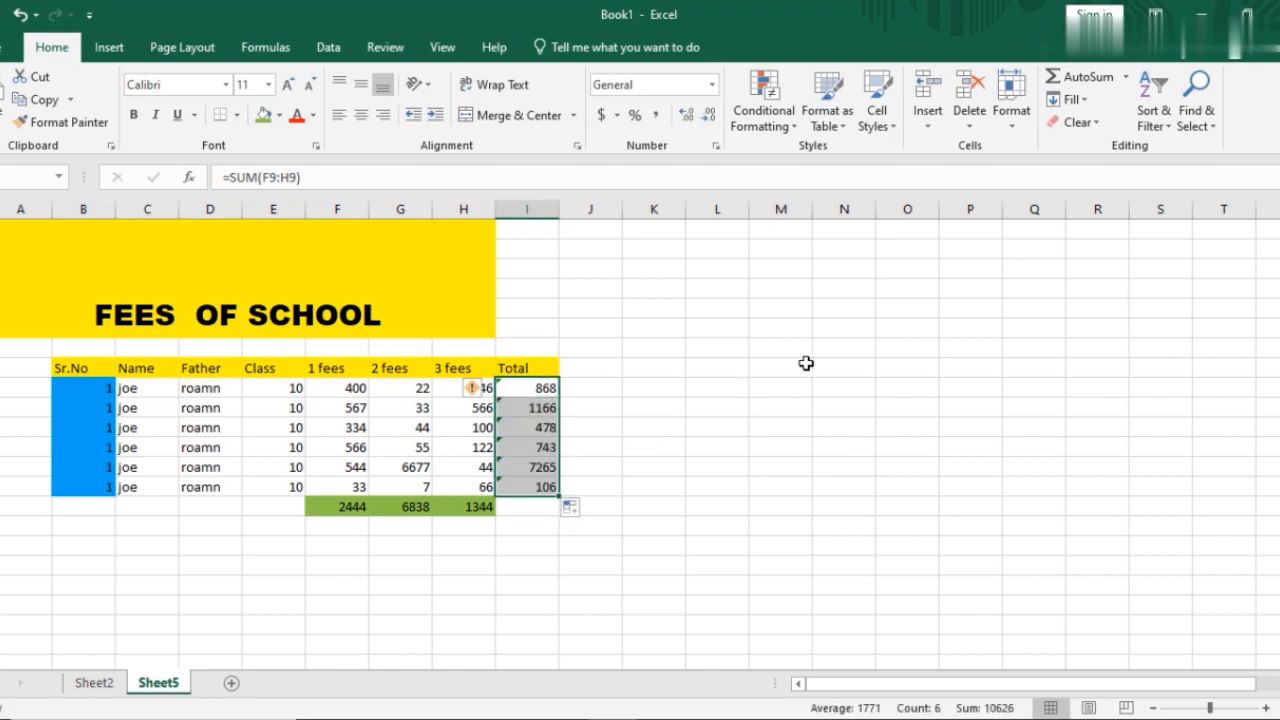
{"action": "left_click", "coordinate": [675, 409]}
{"action": "left_click", "coordinate": [543, 445]}
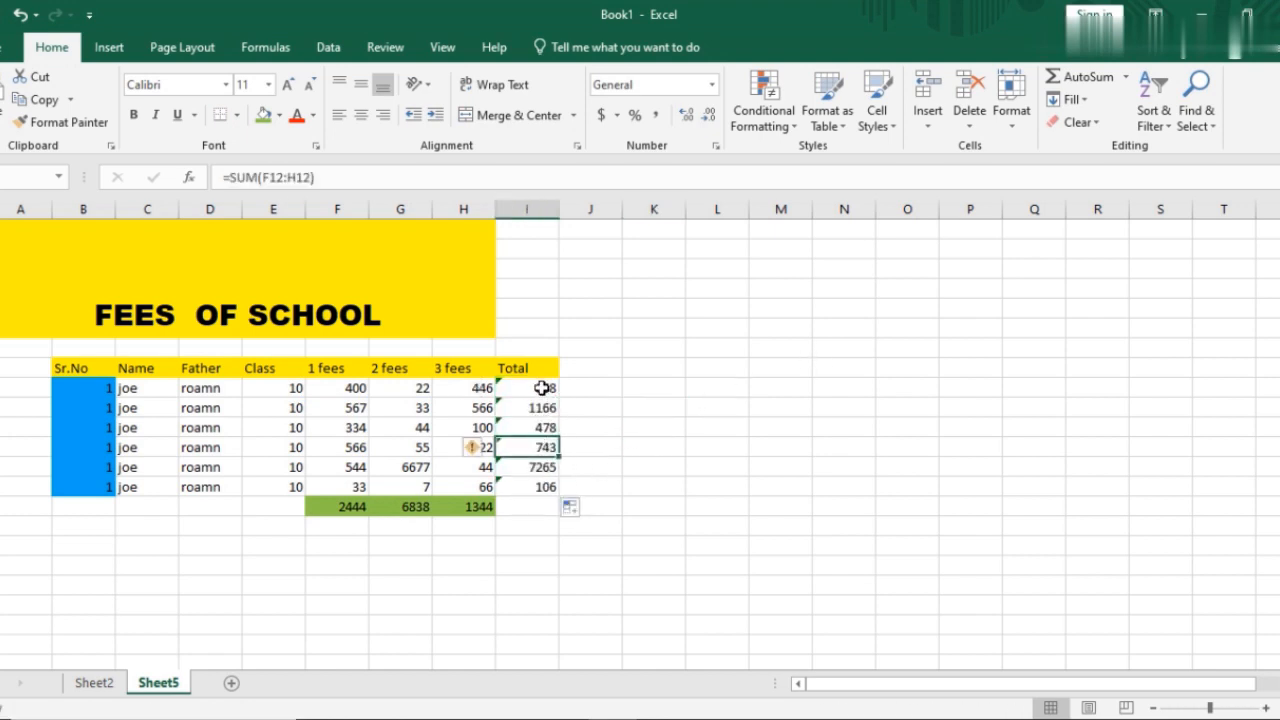
{"action": "left_click", "coordinate": [476, 448]}
{"action": "left_click", "coordinate": [611, 432]}
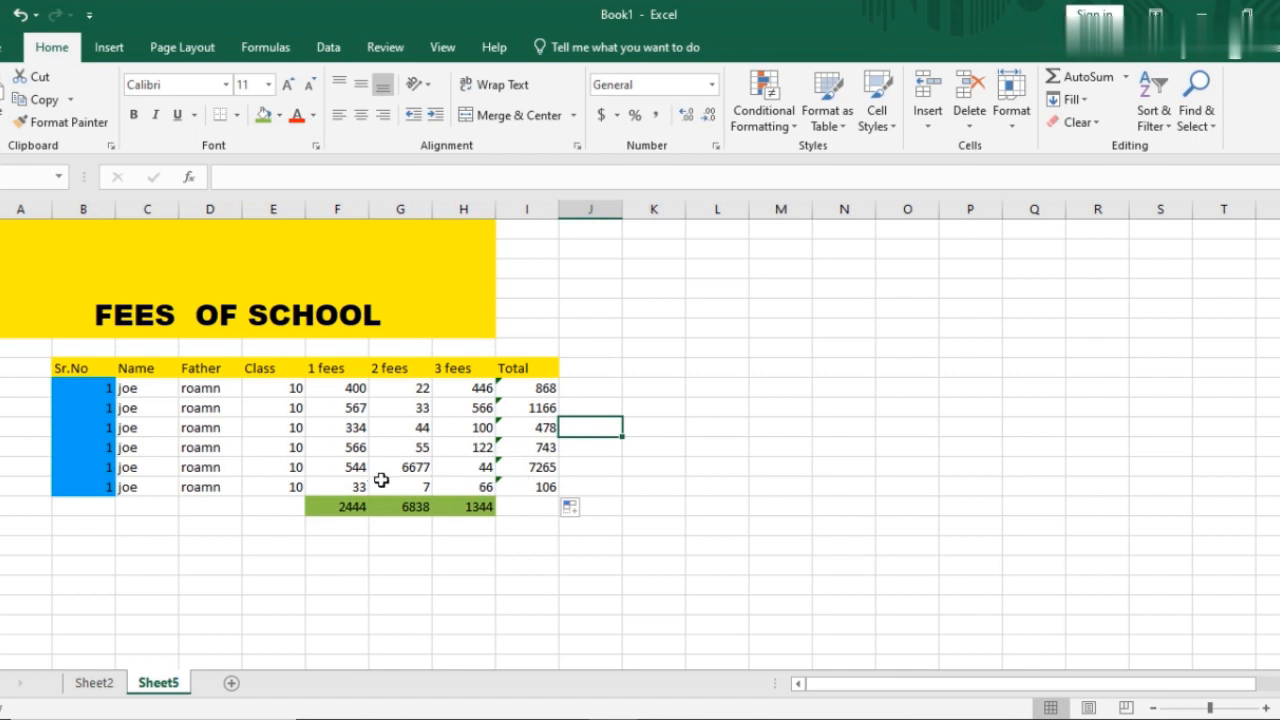
Extend the SUM formula under 3 fees into the cell below the Total column to get the grand total
{"action": "left_click", "coordinate": [512, 508]}
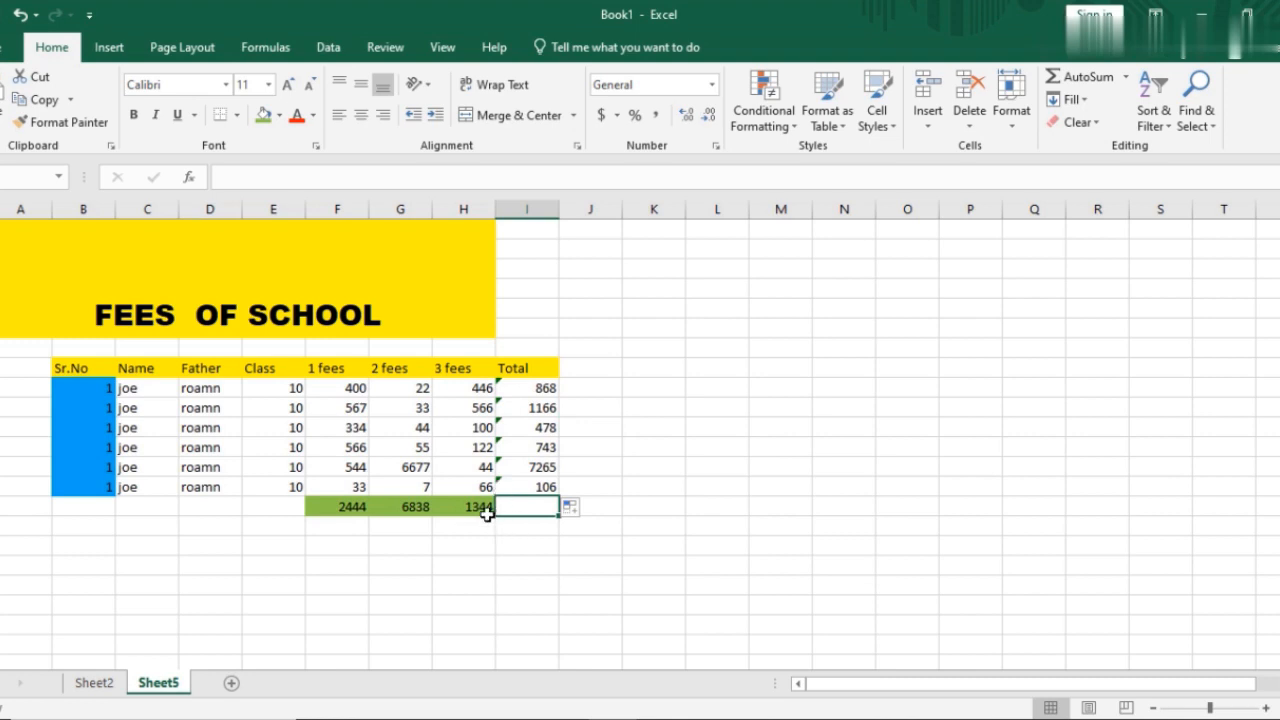
{"action": "left_click", "coordinate": [470, 507]}
{"action": "left_click_drag", "start_coordinate": [494, 516], "coordinate": [552, 508]}
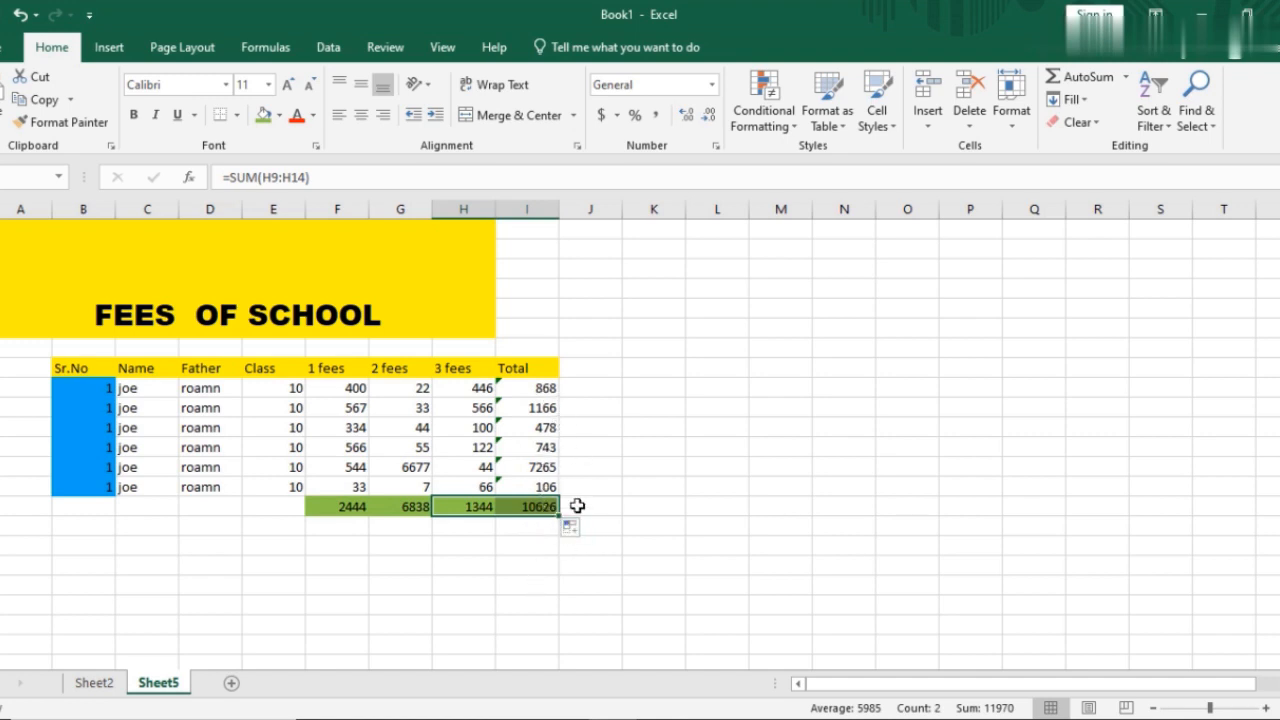
{"action": "left_click", "coordinate": [226, 562]}
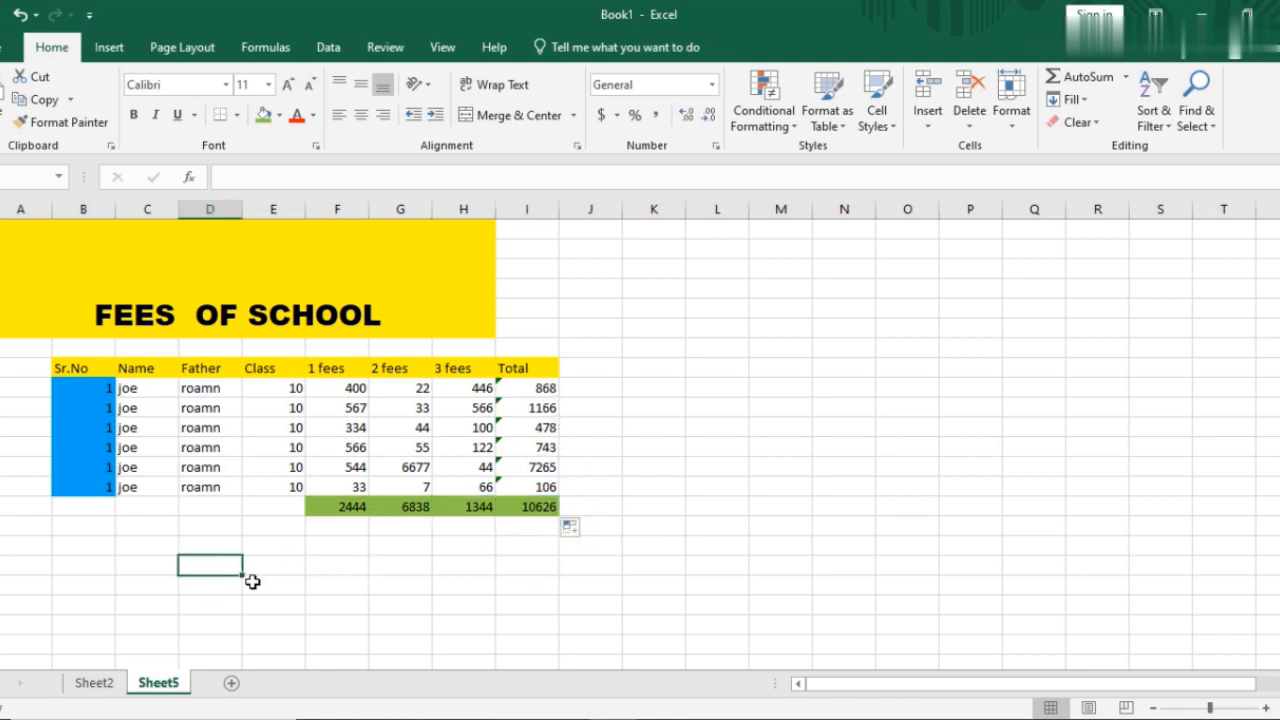